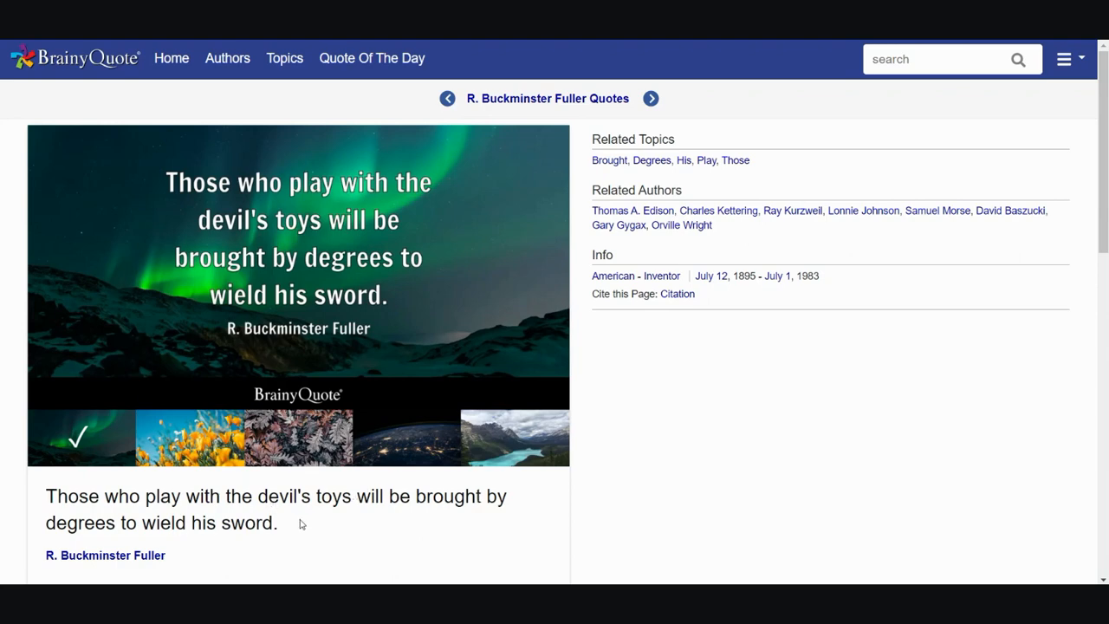
Select the full R. Buckminster Fuller quote about the devil's toys beneath the quote image
left_click_drag(301, 523, 153, 522)
left_click(637, 495)
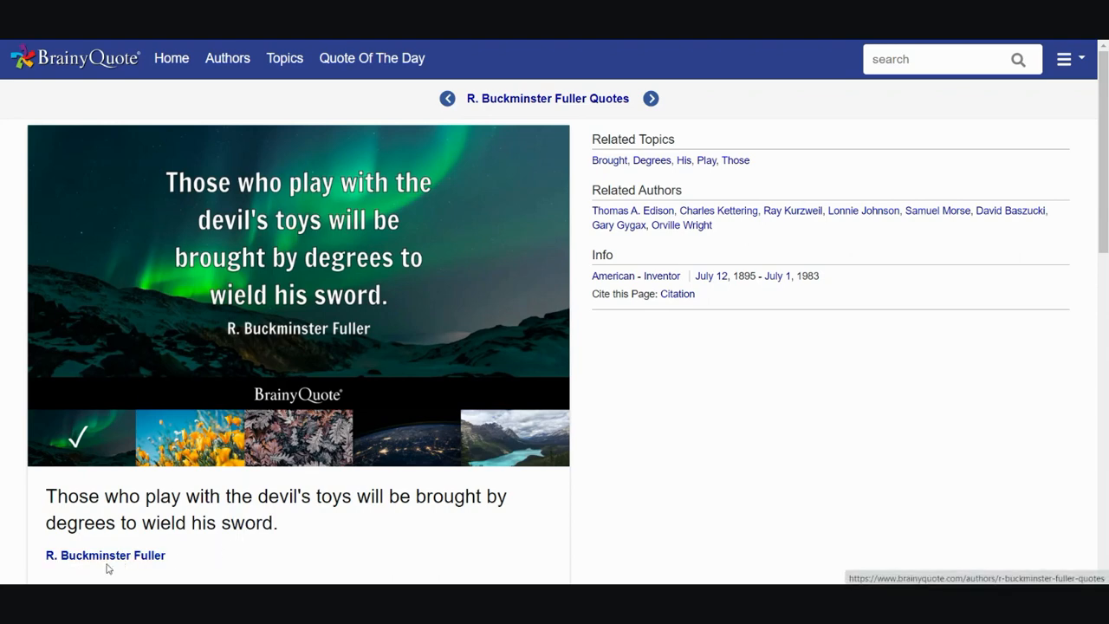
left_click_drag(280, 528, 45, 509)
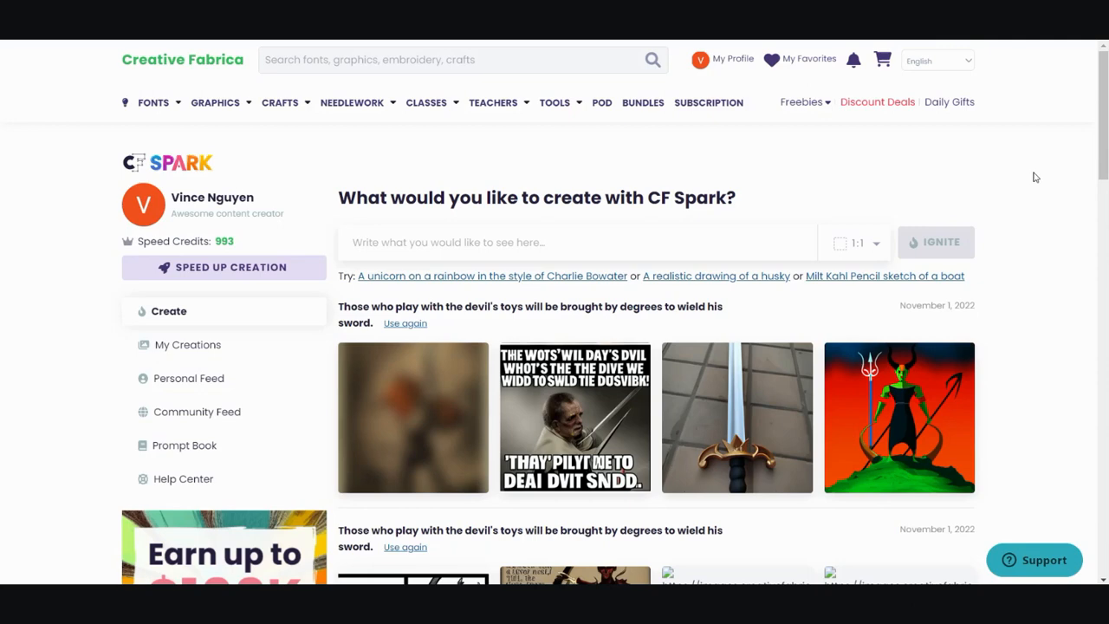
Switch to CF Spark, generate images from the prompt "a person playing with the devil's toys", and publish the one showing hands holding devil figures
left_click_drag(1105, 145, 1106, 170)
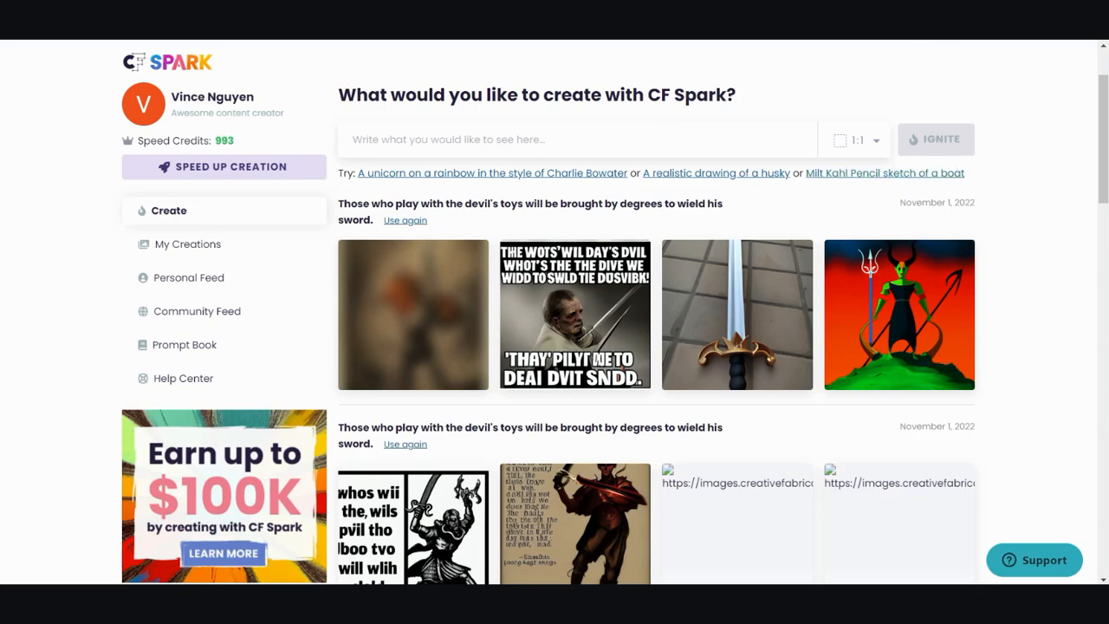
key("ctrl+Tab")
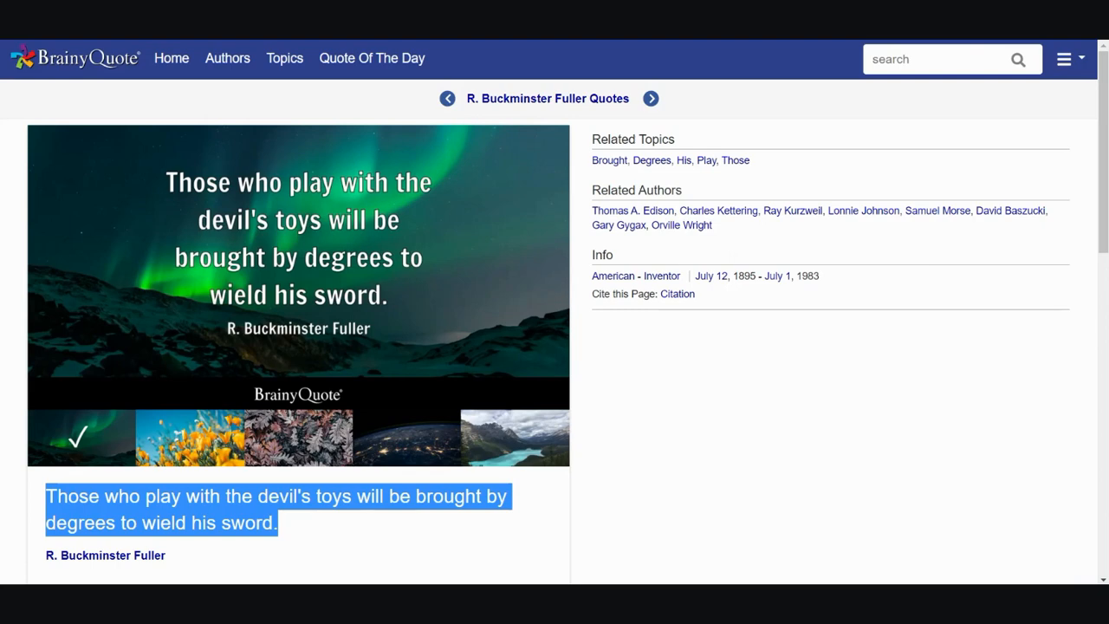
left_click(944, 17)
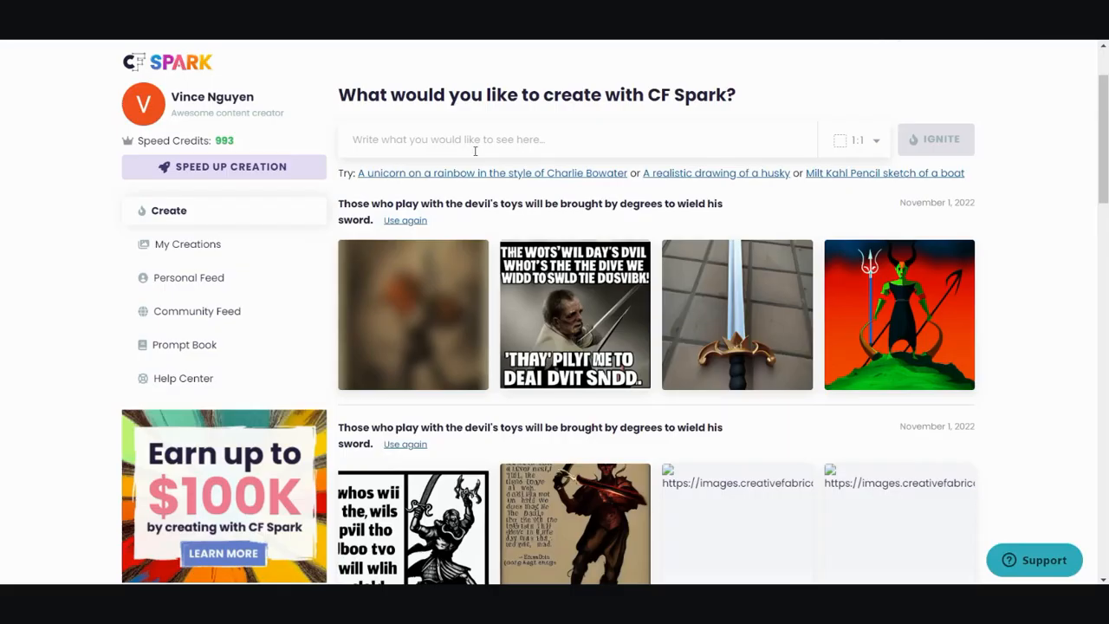
left_click(451, 139)
type("a")
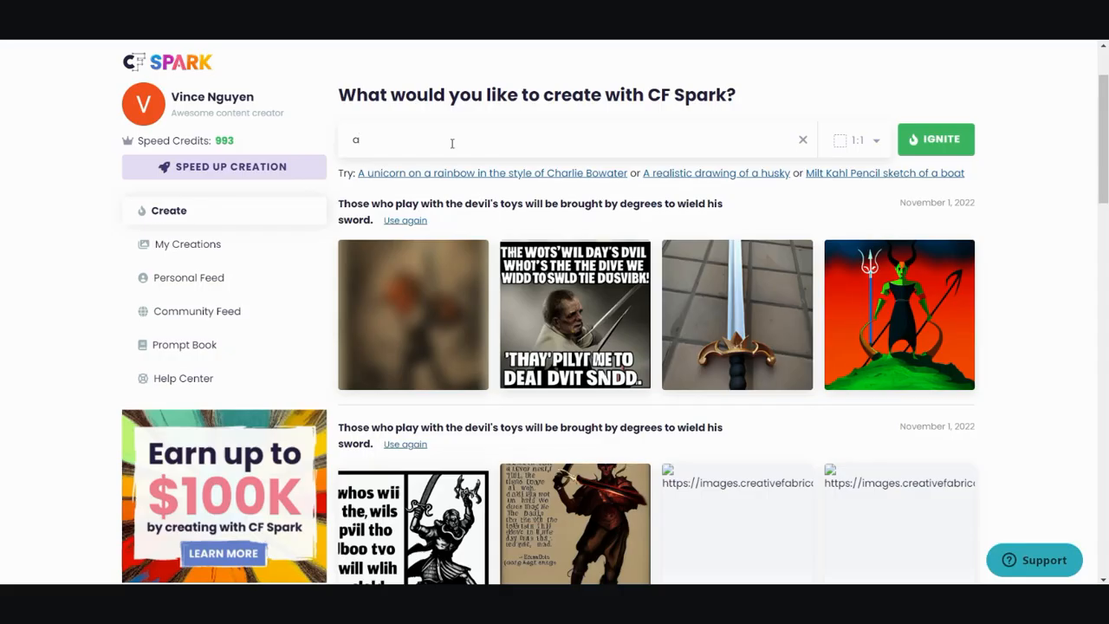
type("person playing with the devil")
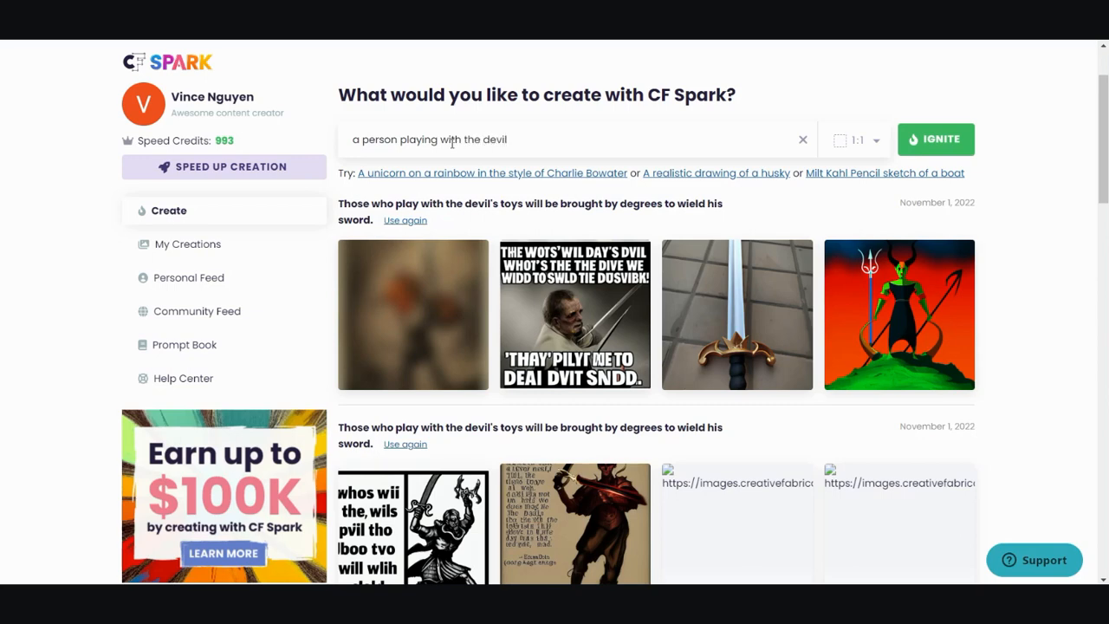
type("'s toys")
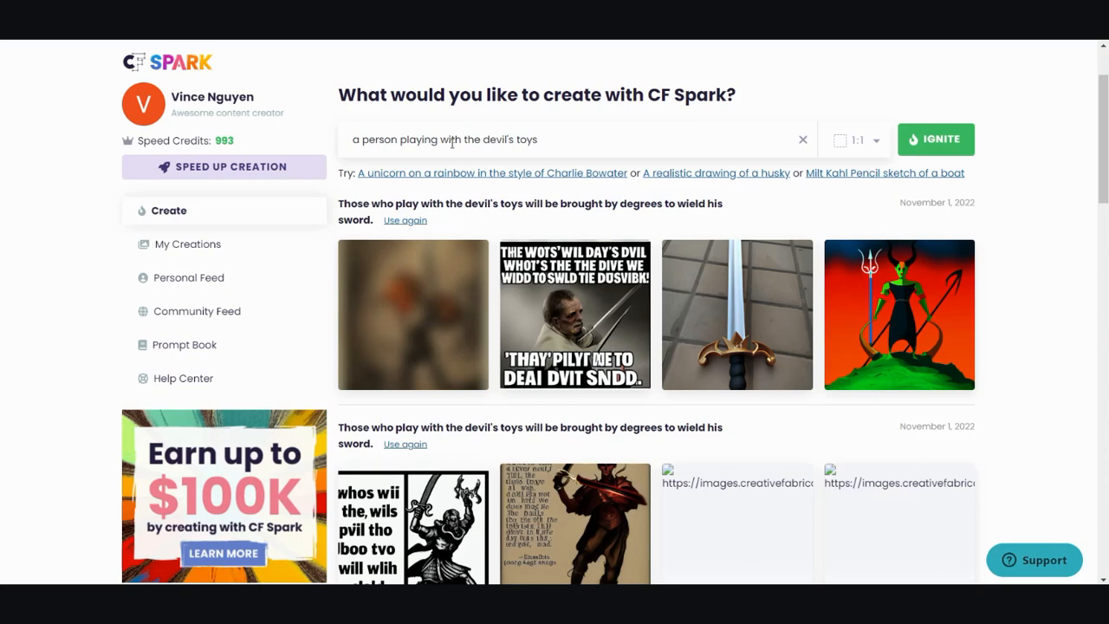
left_click(950, 148)
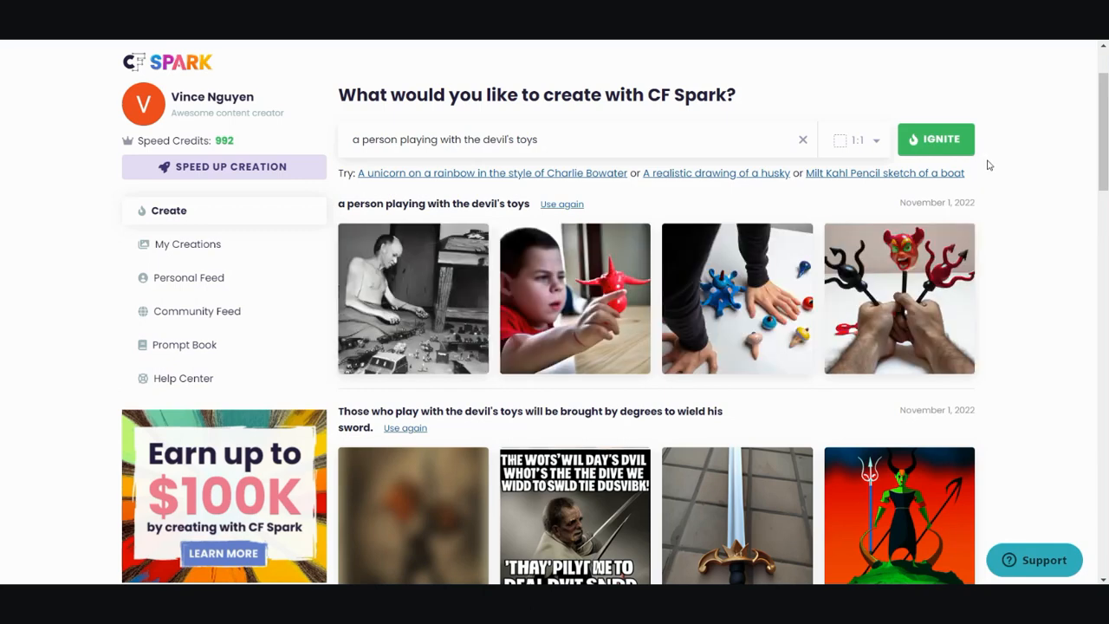
mouse_move(934, 297)
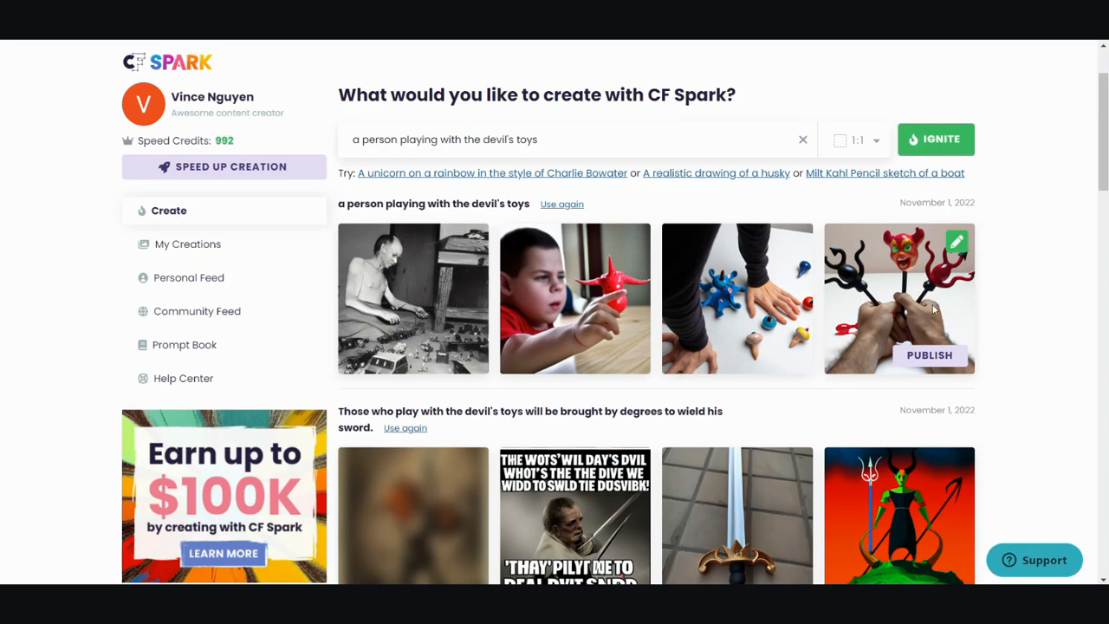
left_click(952, 364)
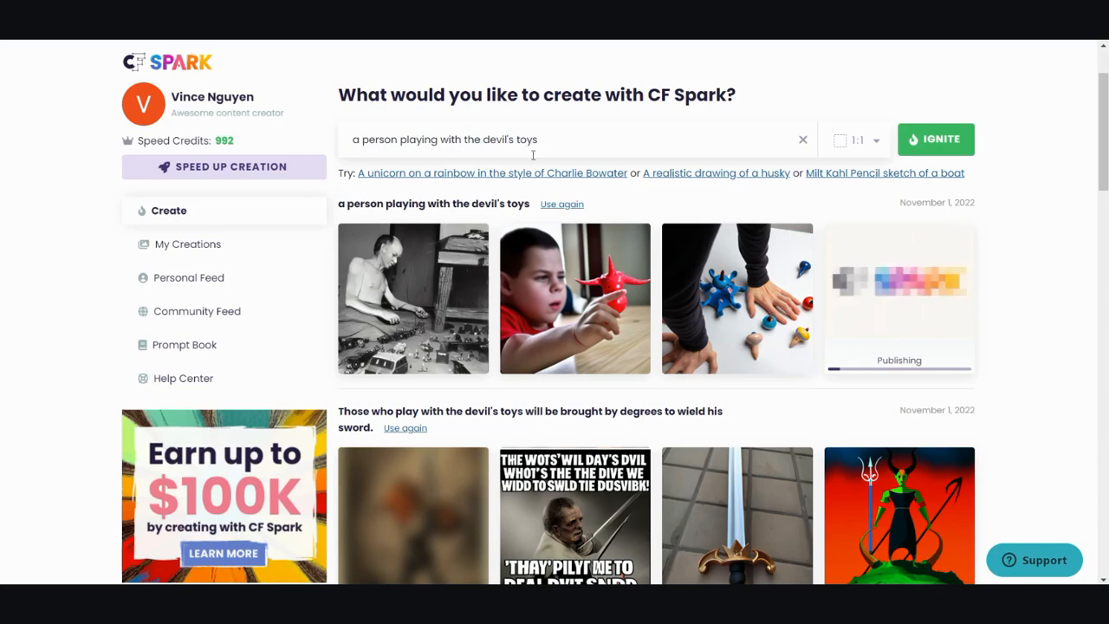
Generate images from the prompt "a person playing with the devil's sword" and publish the one with the glowing red sword
left_click_drag(516, 140, 592, 140)
type("swot")
type("d")
left_click(948, 140)
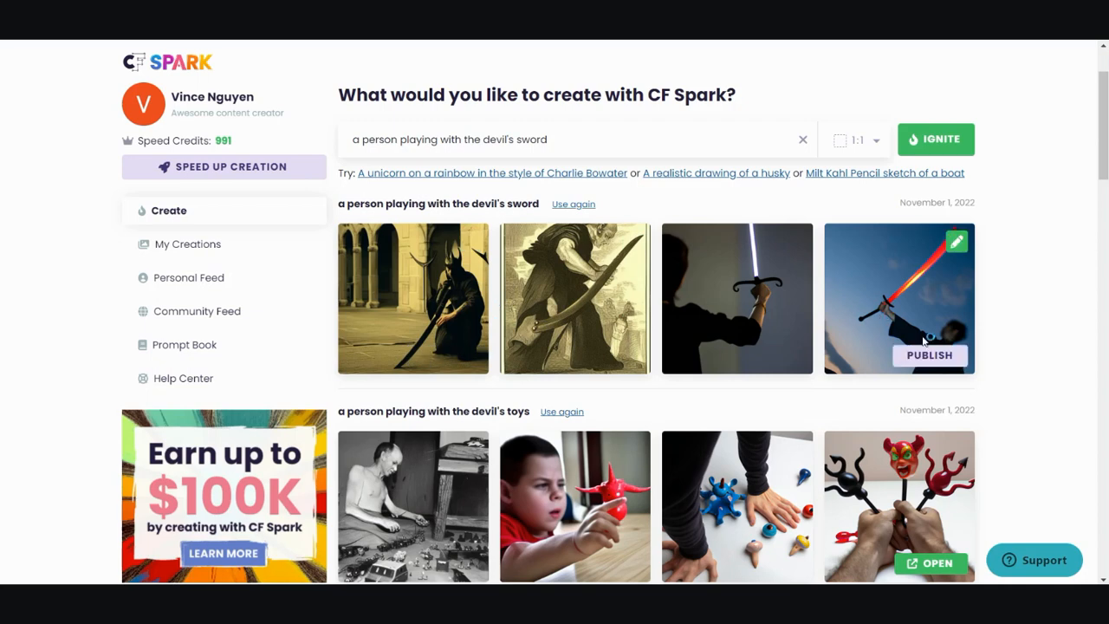
left_click(934, 357)
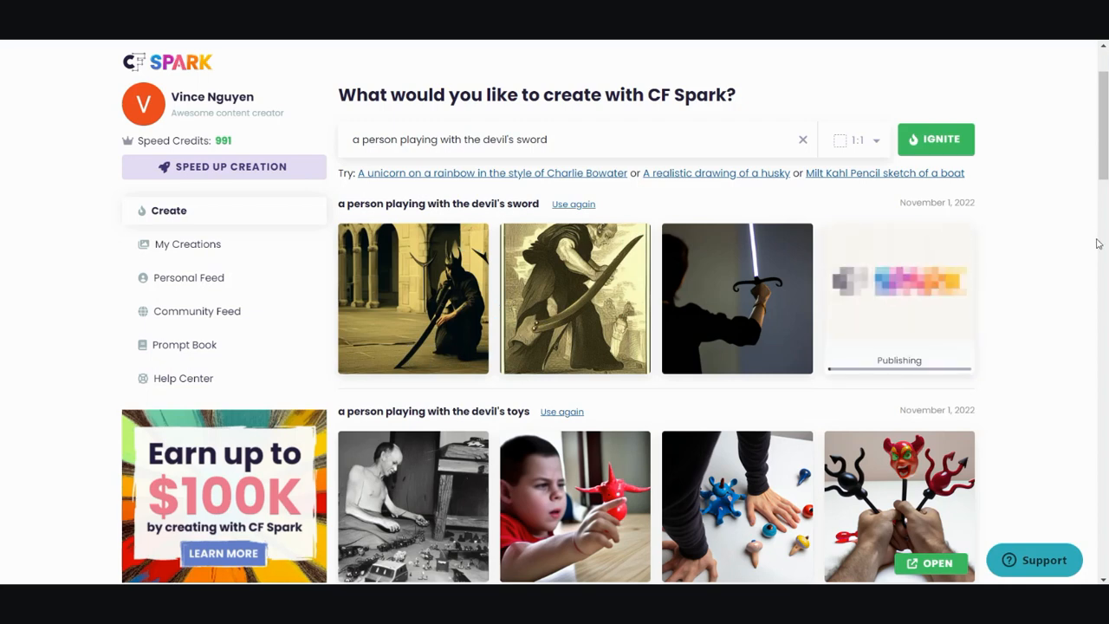
Open the published devil's toys image and download it from its product page
scroll(1103, 126, "down", 1)
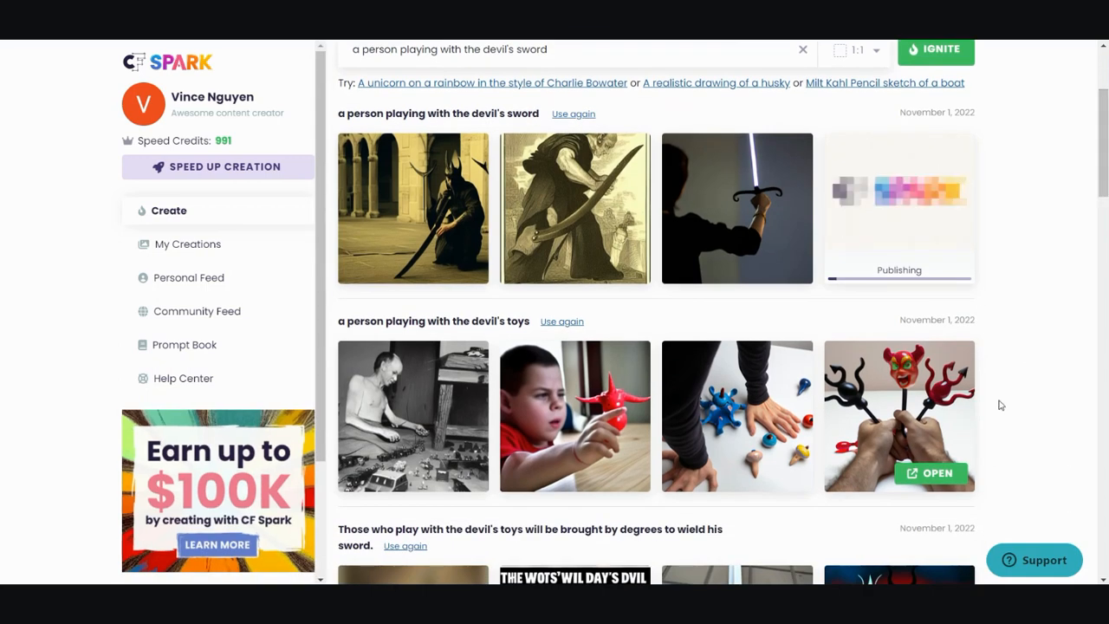
left_click(944, 474)
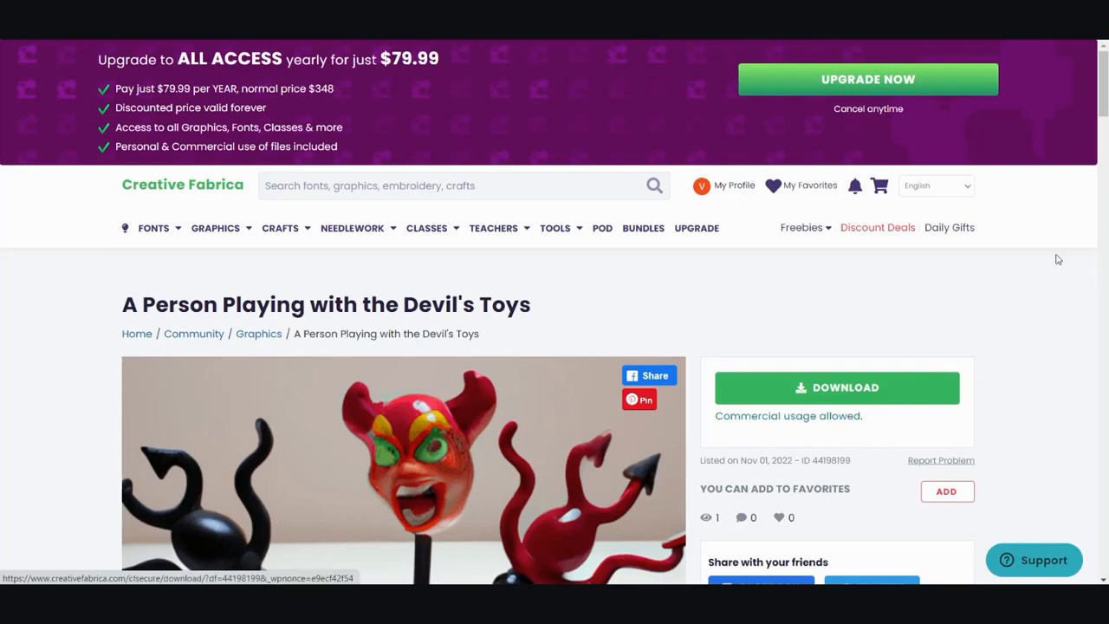
scroll(1053, 444, "down", 4)
scroll(1053, 445, "up", 2)
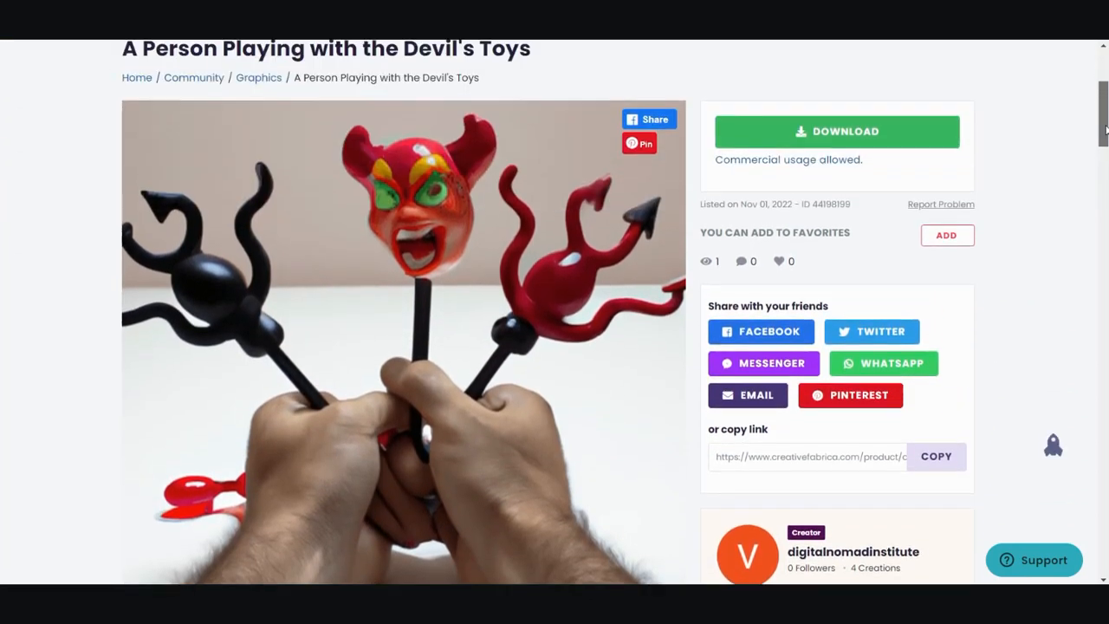
left_click(863, 213)
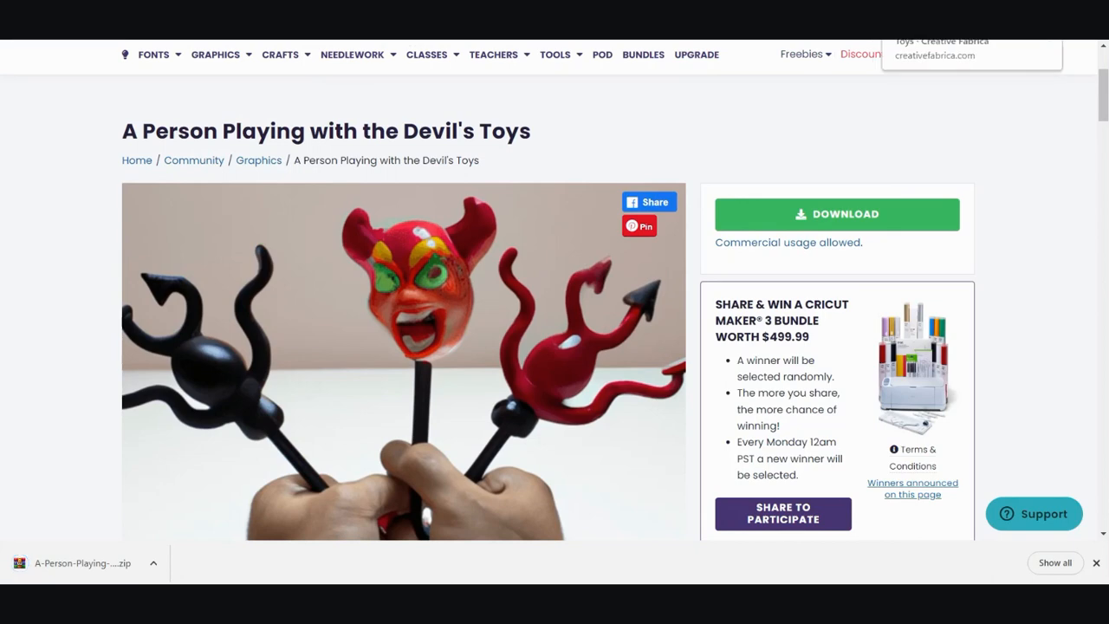
Return to the CF Spark creations, open the published devil's sword image, and download it
left_click(897, 12)
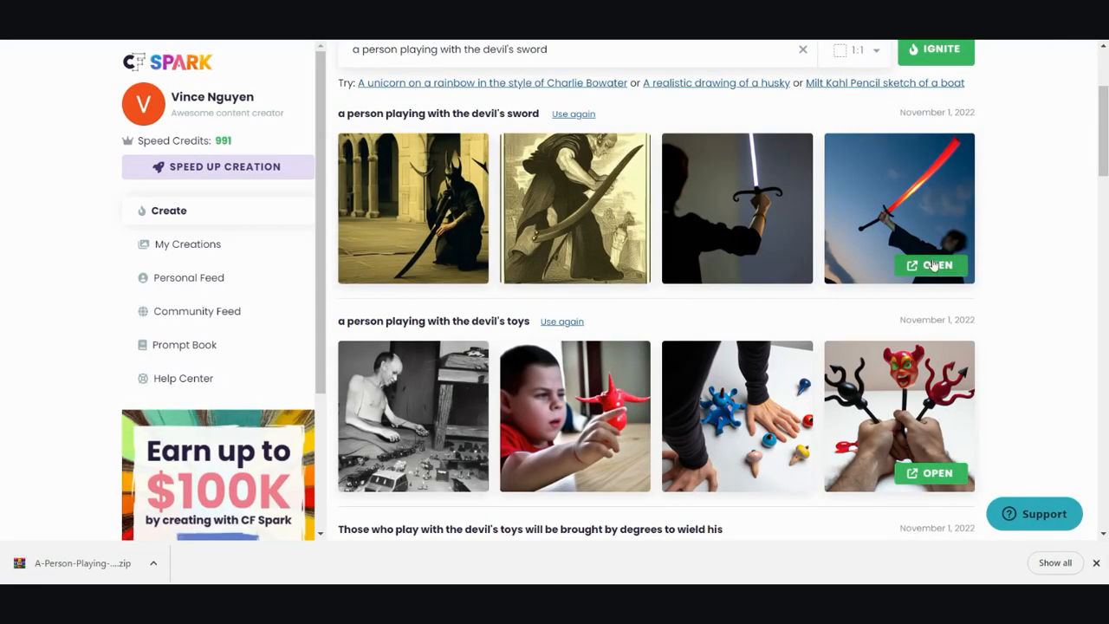
left_click(935, 265)
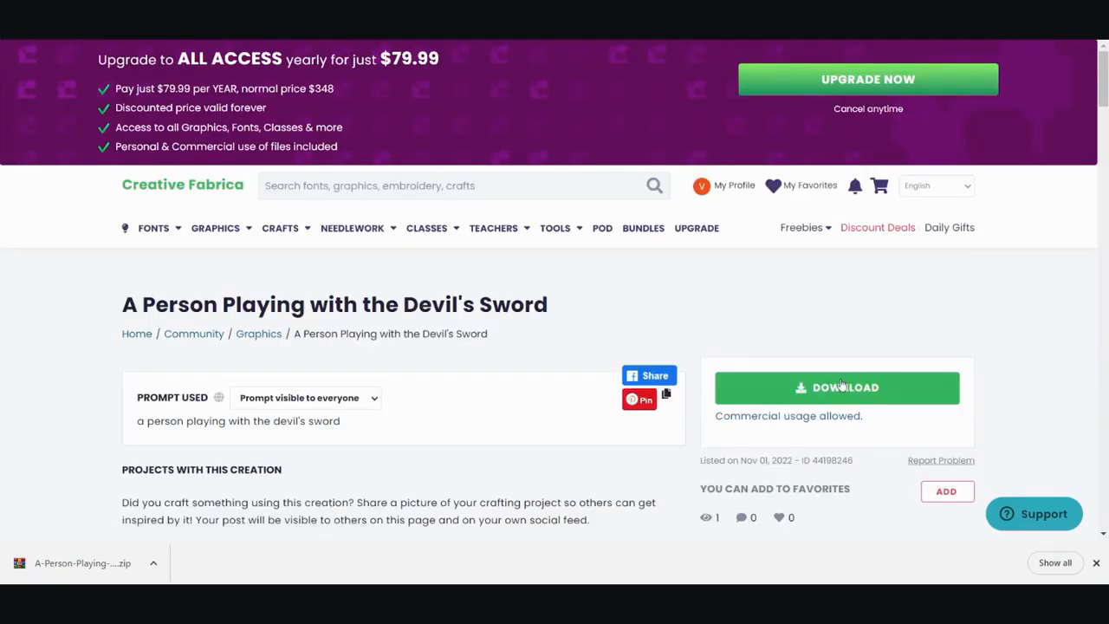
left_click(841, 387)
mouse_move(1100, 100)
left_mouse_down()
mouse_move(1100, 134)
mouse_move(1100, 109)
left_mouse_up()
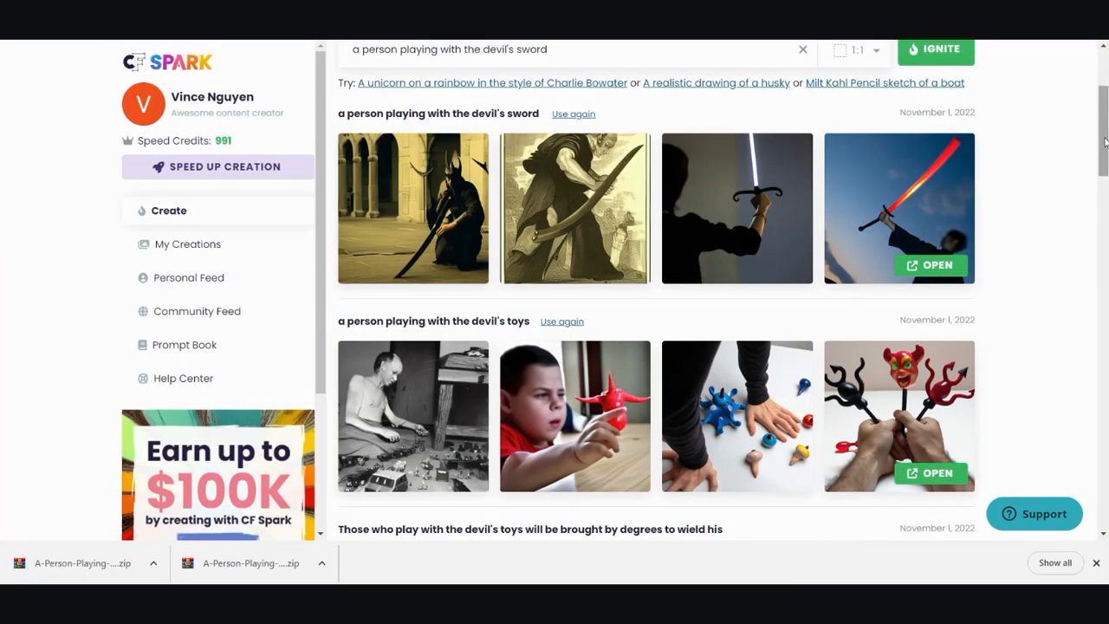
scroll(1106, 134, "up", 1)
scroll(1106, 130, "down", 2)
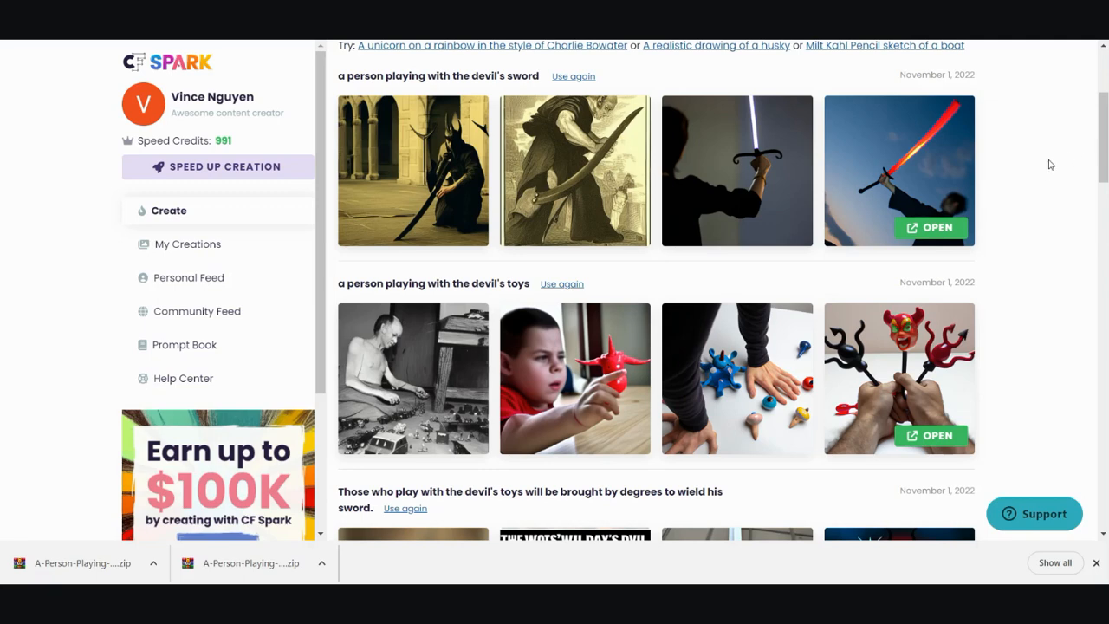
mouse_move(1104, 173)
left_mouse_down()
mouse_move(1105, 148)
mouse_move(1105, 171)
left_mouse_up()
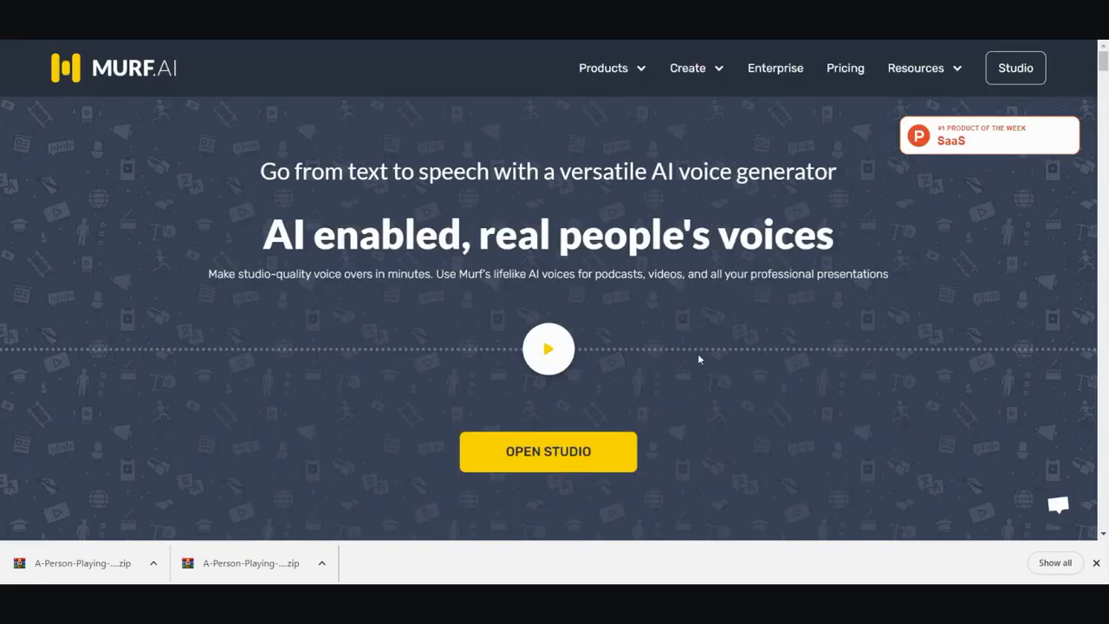
Open Murf Studio and create a new video project of the Motivational Video type, keeping the default title
left_click(1027, 78)
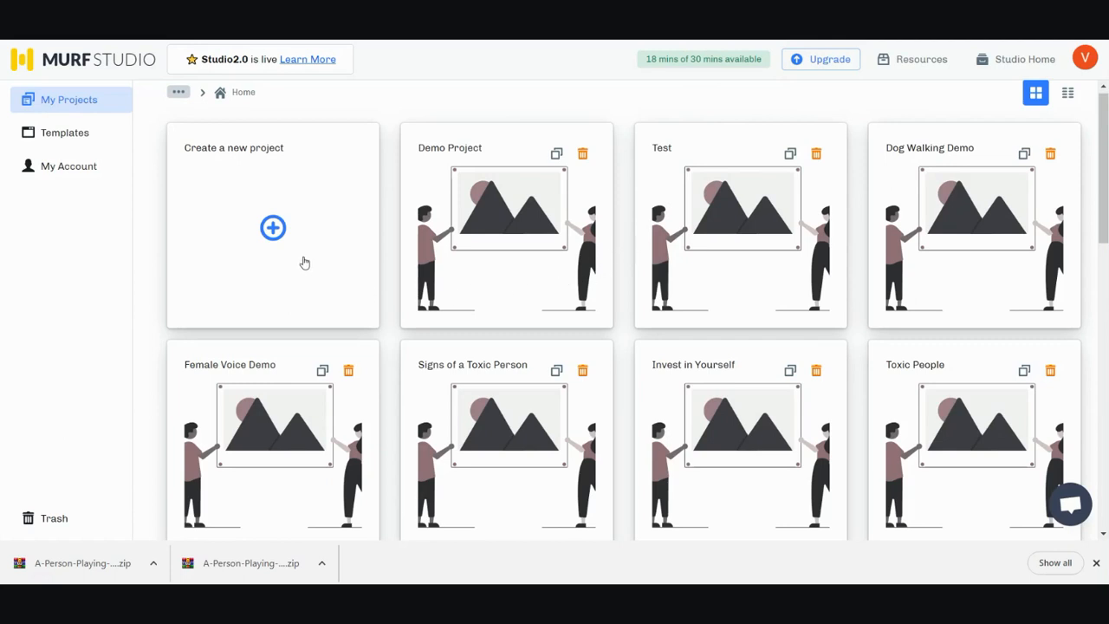
left_click(272, 227)
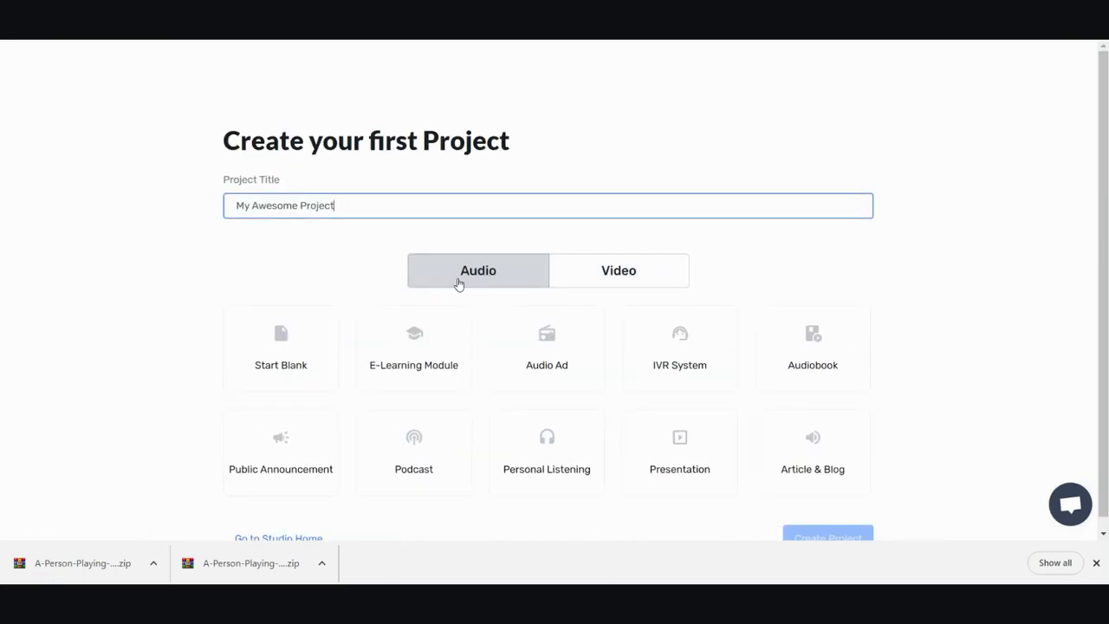
left_click(664, 282)
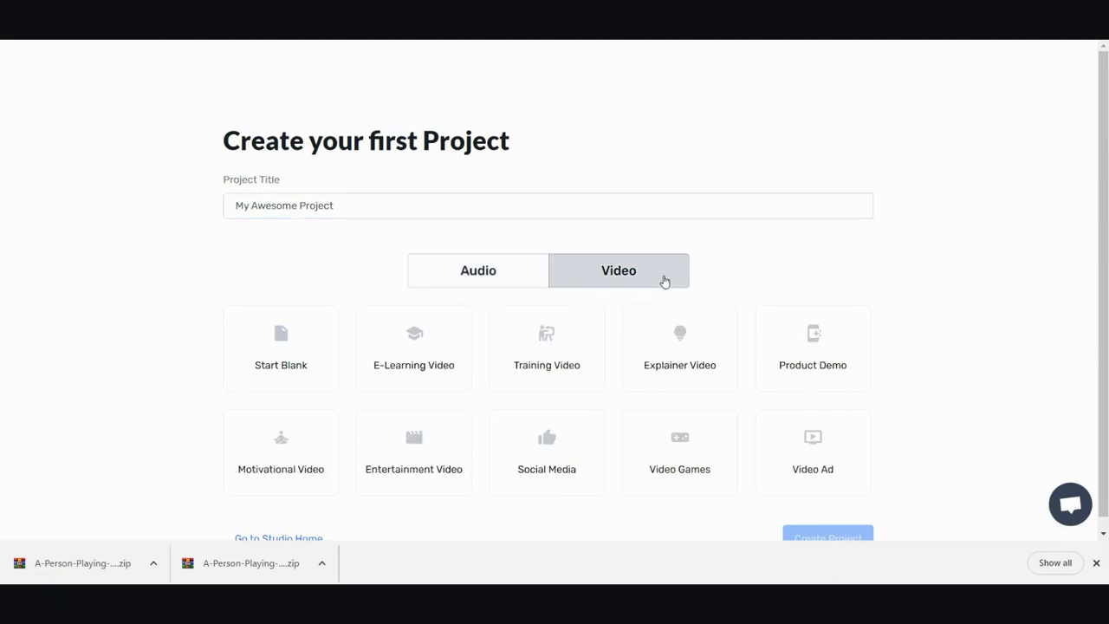
scroll(644, 282, "down", 1)
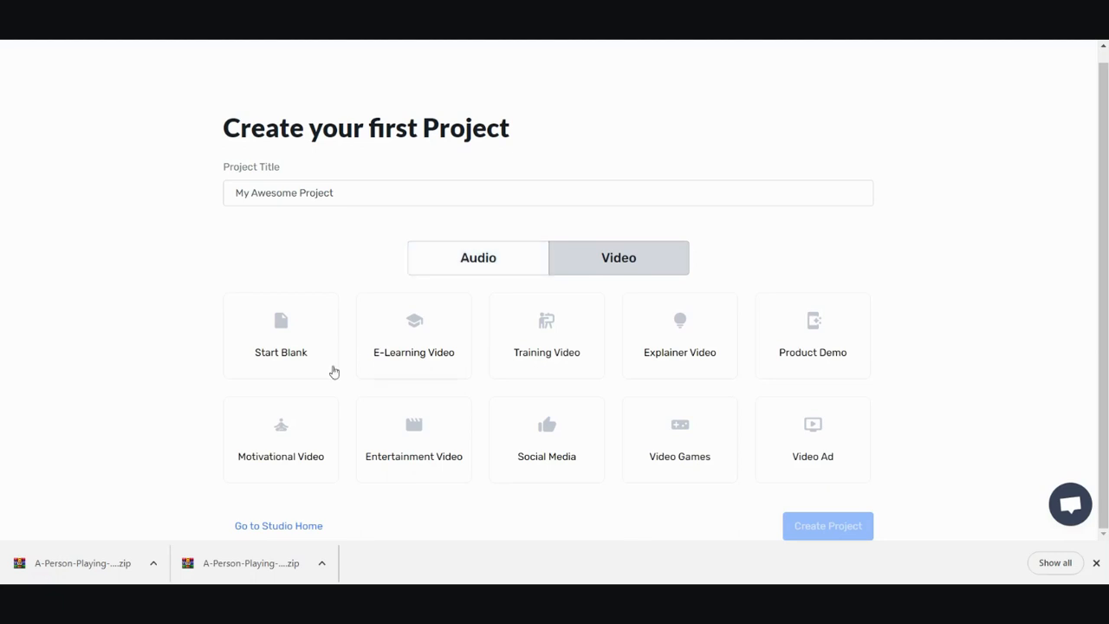
left_click(294, 445)
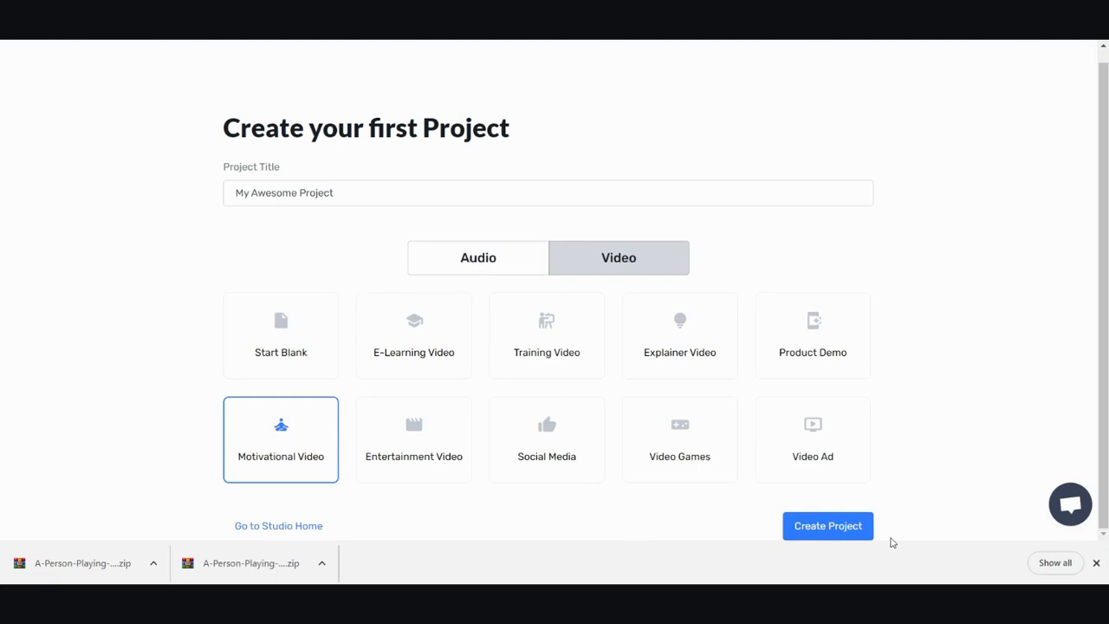
left_click(842, 527)
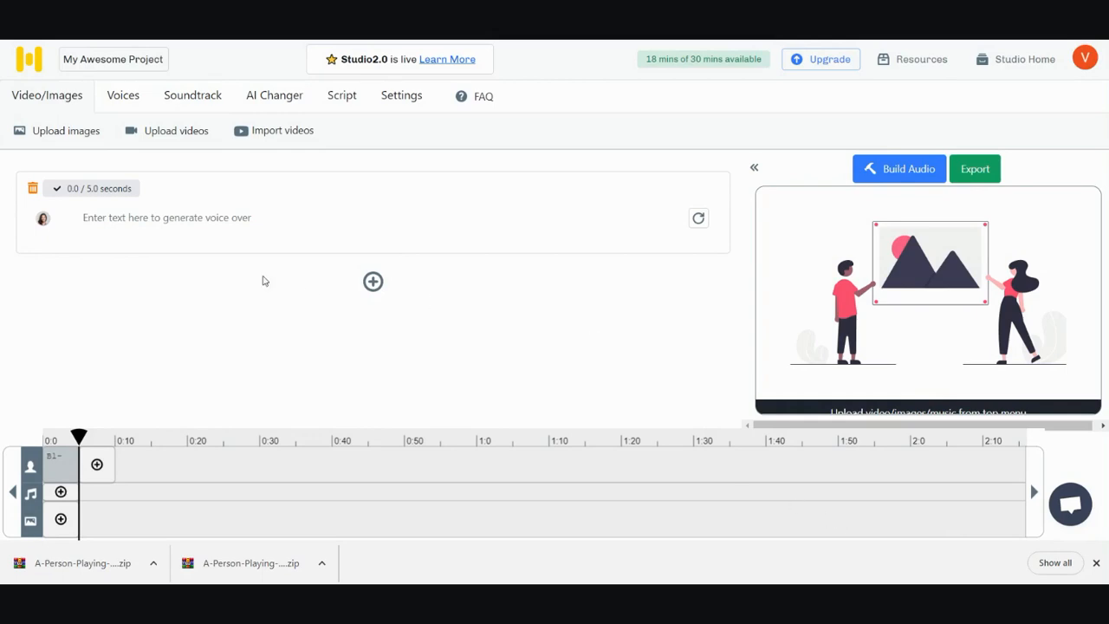
Switch to the BrainyQuote page and copy the selected quote about the devil's toys
left_click(197, 221)
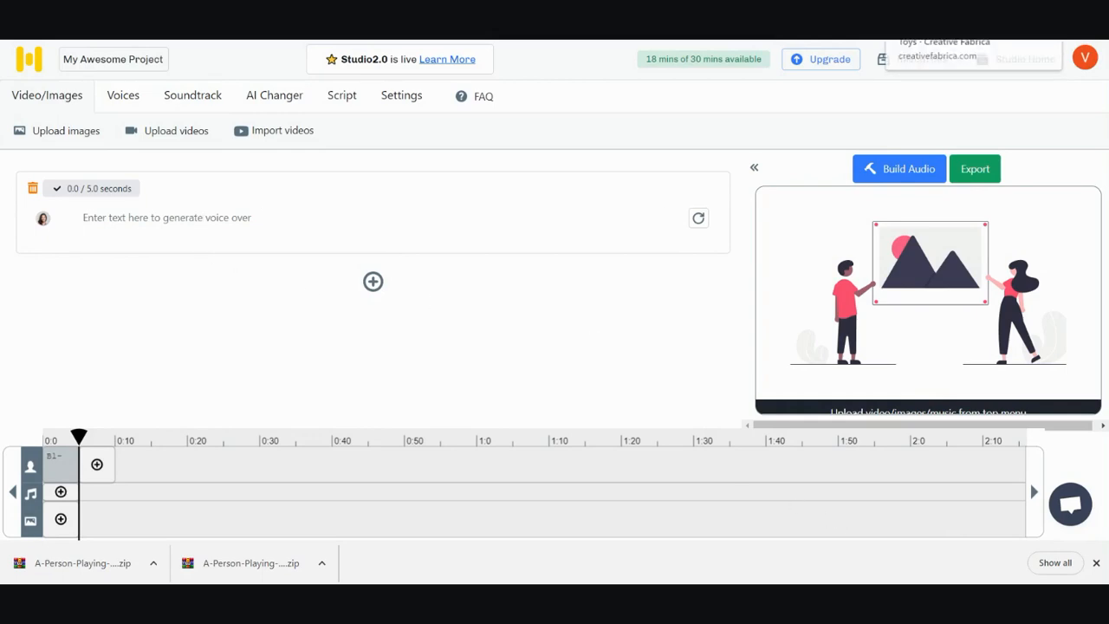
left_click(931, 19)
left_click_drag(1103, 105, 1103, 98)
left_click(763, 19)
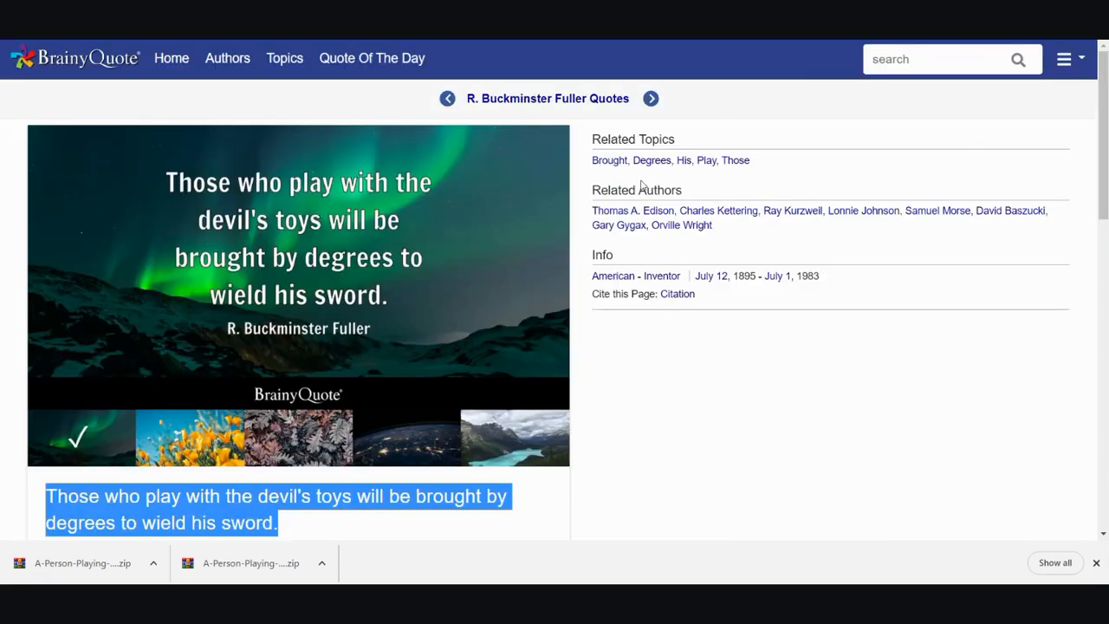
right_click(327, 493)
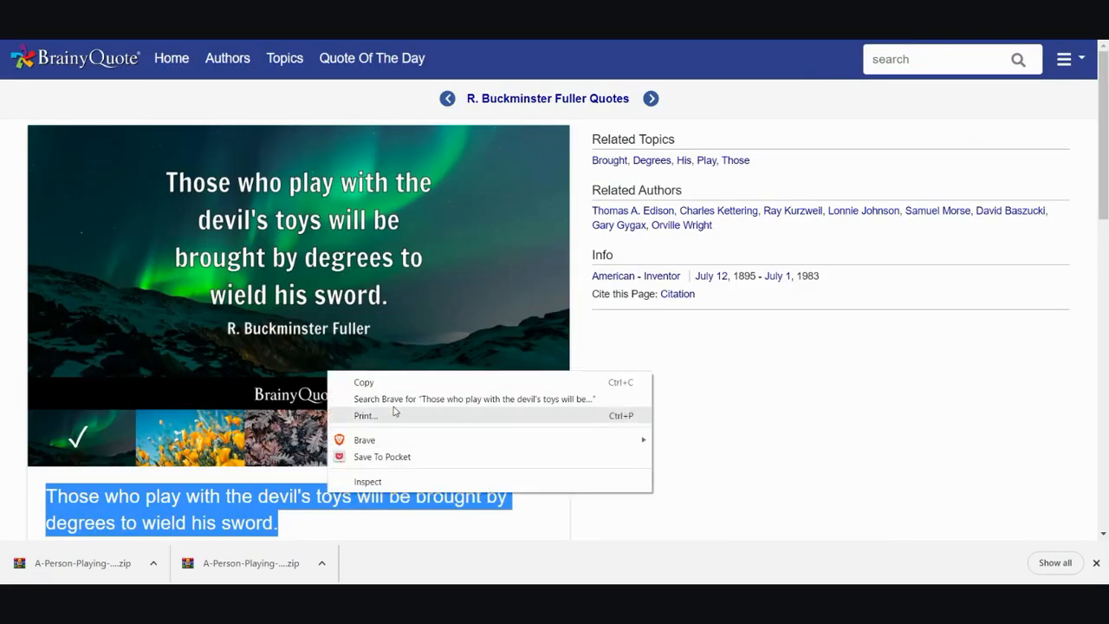
left_click(359, 379)
Paste the quote into the first voice-over block of the Murf project and generate its speech with the Natalie (F) voice
key("ctrl+Tab")
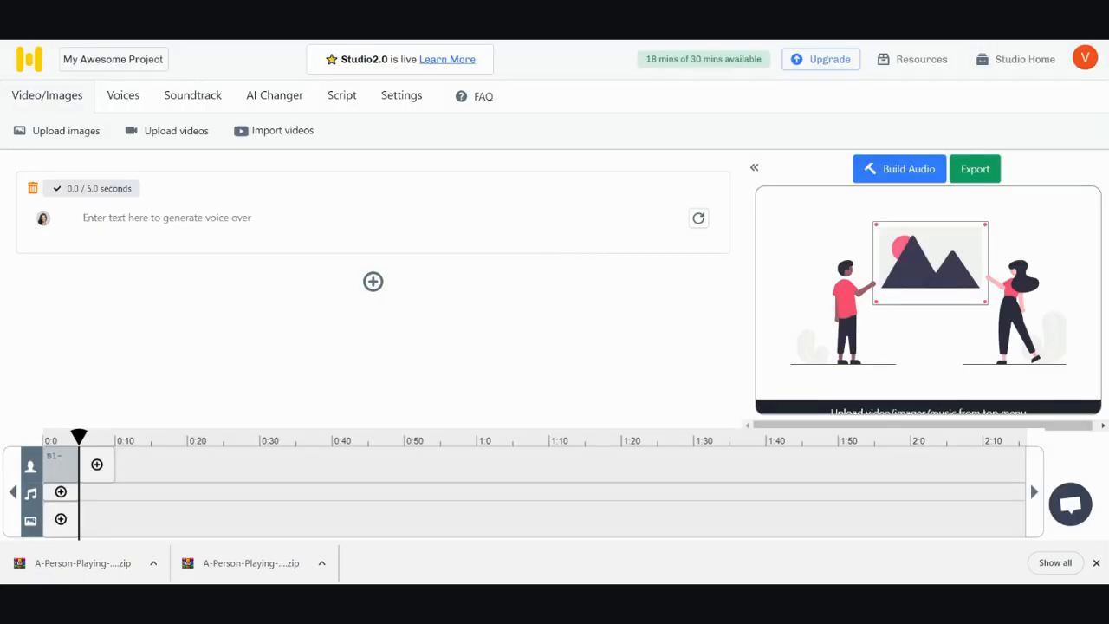
left_click(115, 223)
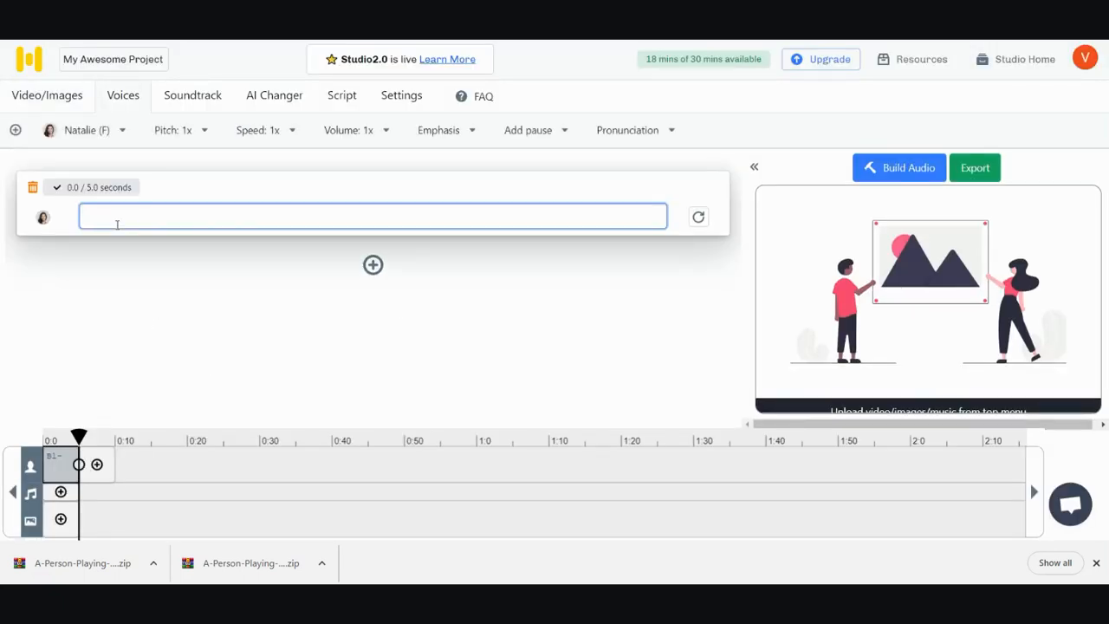
key("ctrl+v")
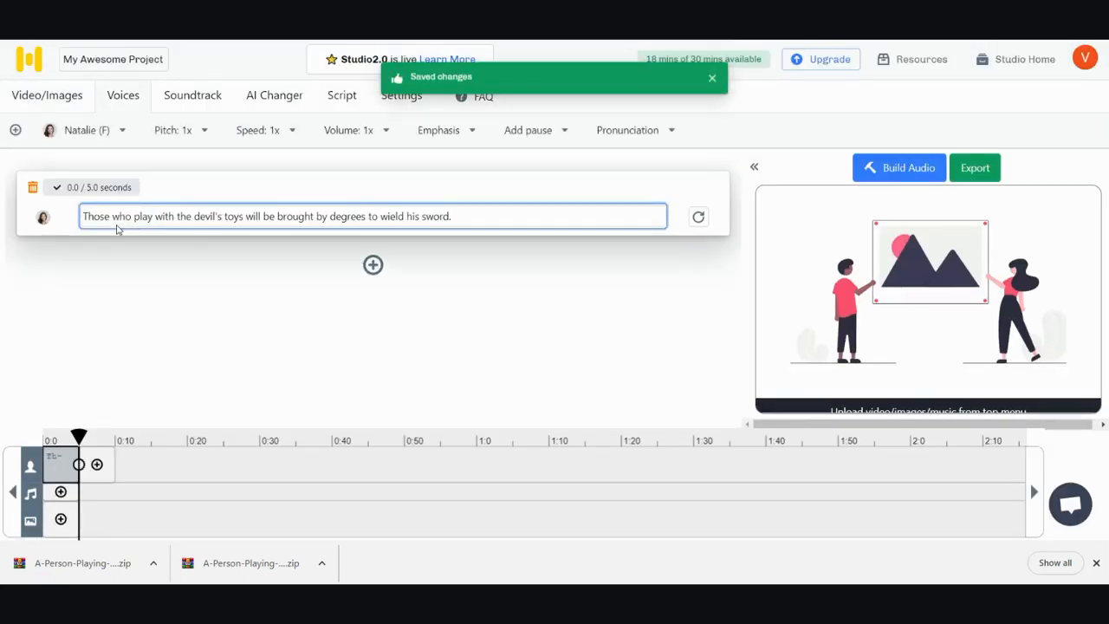
left_click(699, 218)
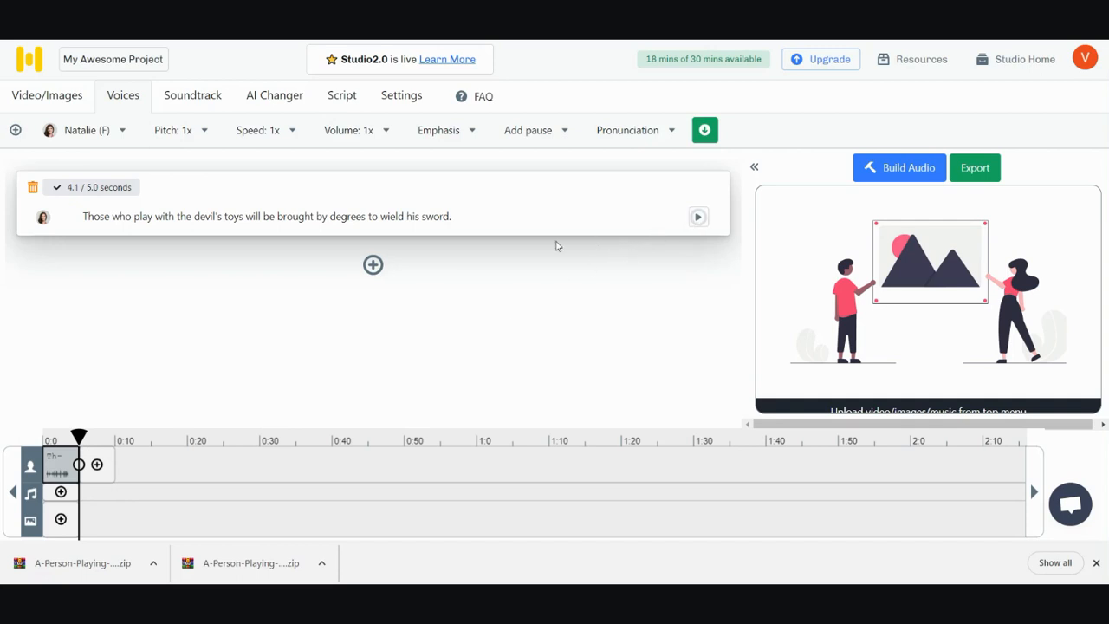
Play back the generated voice-over of the devil's toys quote
left_click(698, 218)
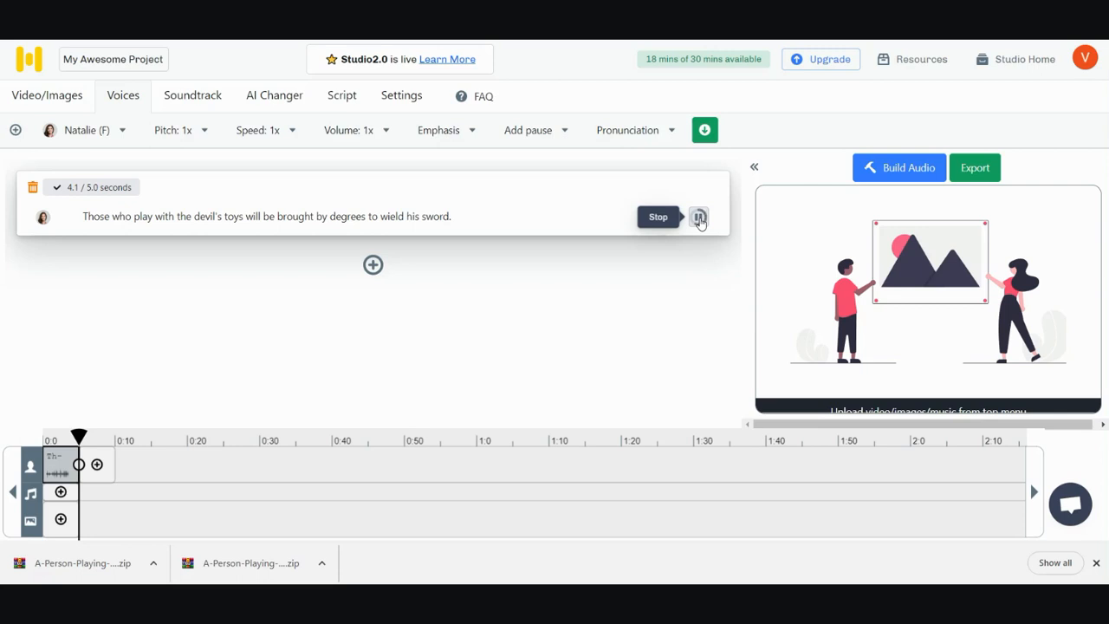
left_click(699, 217)
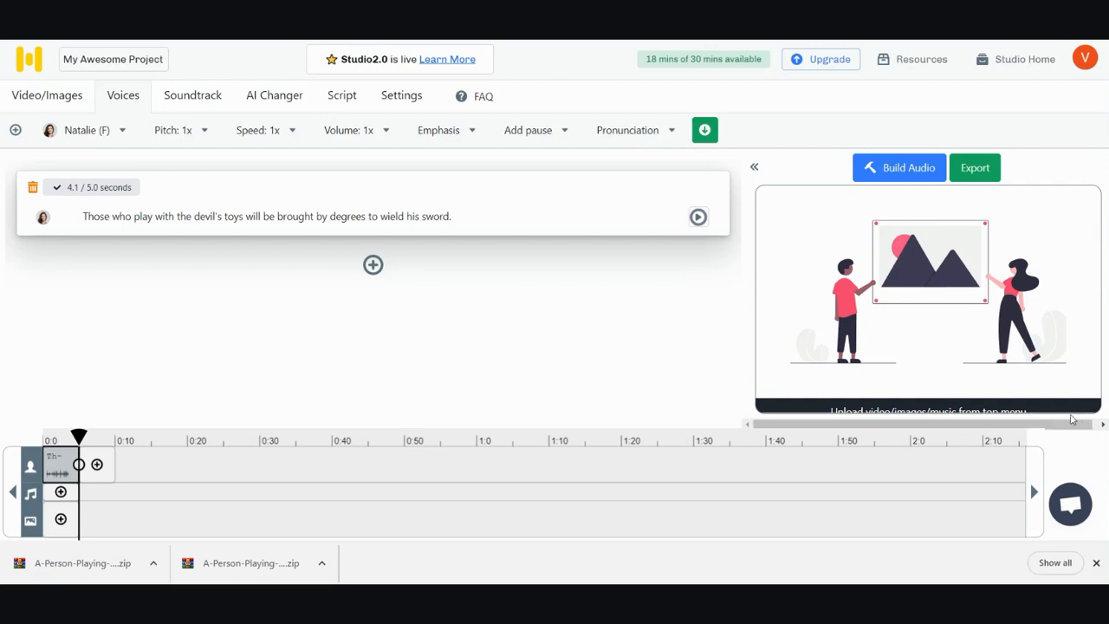
mouse_move(1052, 427)
left_mouse_down()
mouse_move(1021, 427)
mouse_move(1058, 425)
left_mouse_up()
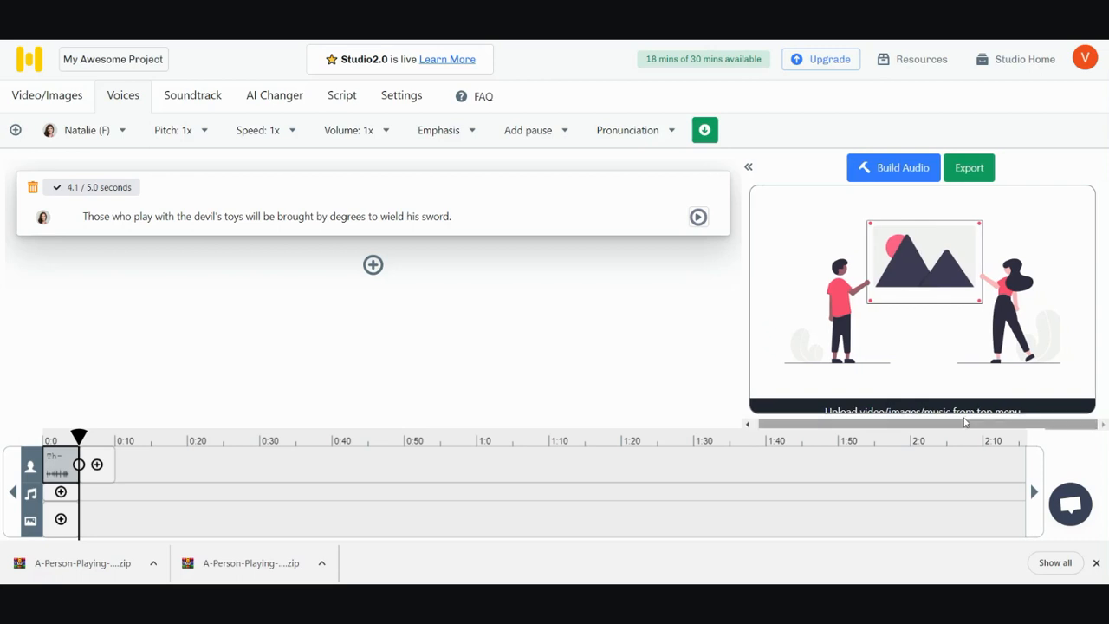
left_click_drag(923, 423, 853, 423)
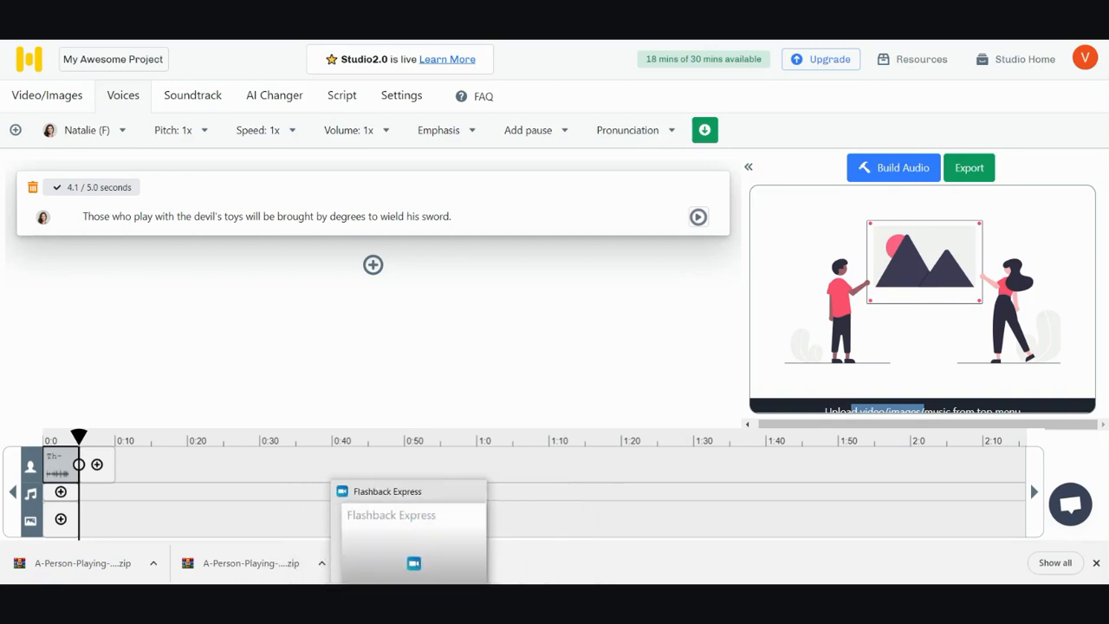
left_click(410, 601)
left_click(14, 302)
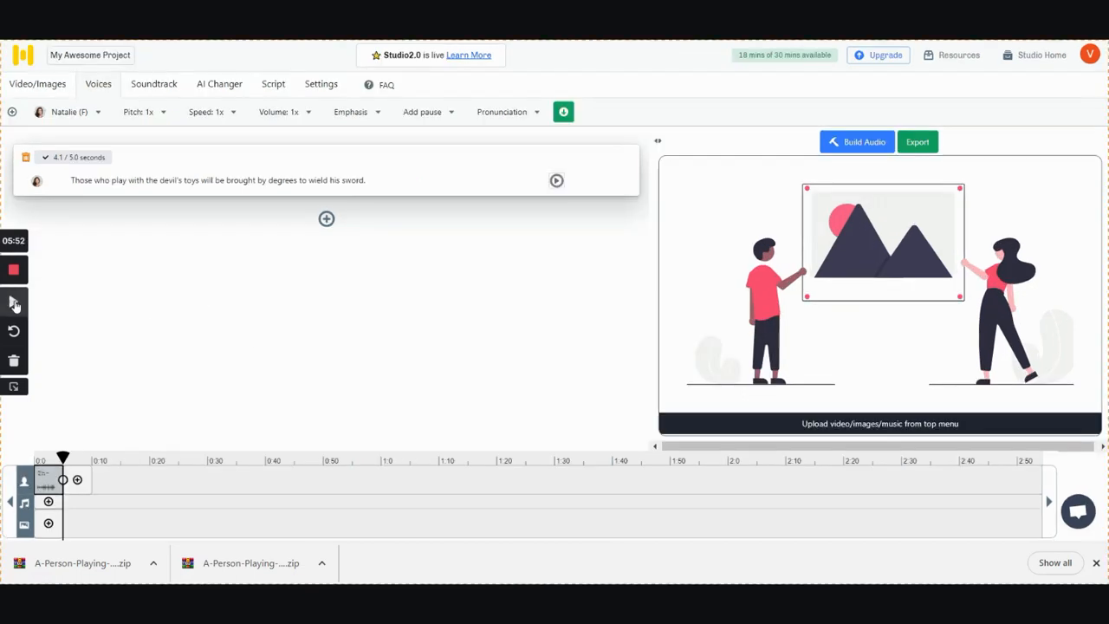
Upload both of today's downloaded images, the devil's sword and the devil's toys, from the Downloads folder into the project
left_click(56, 90)
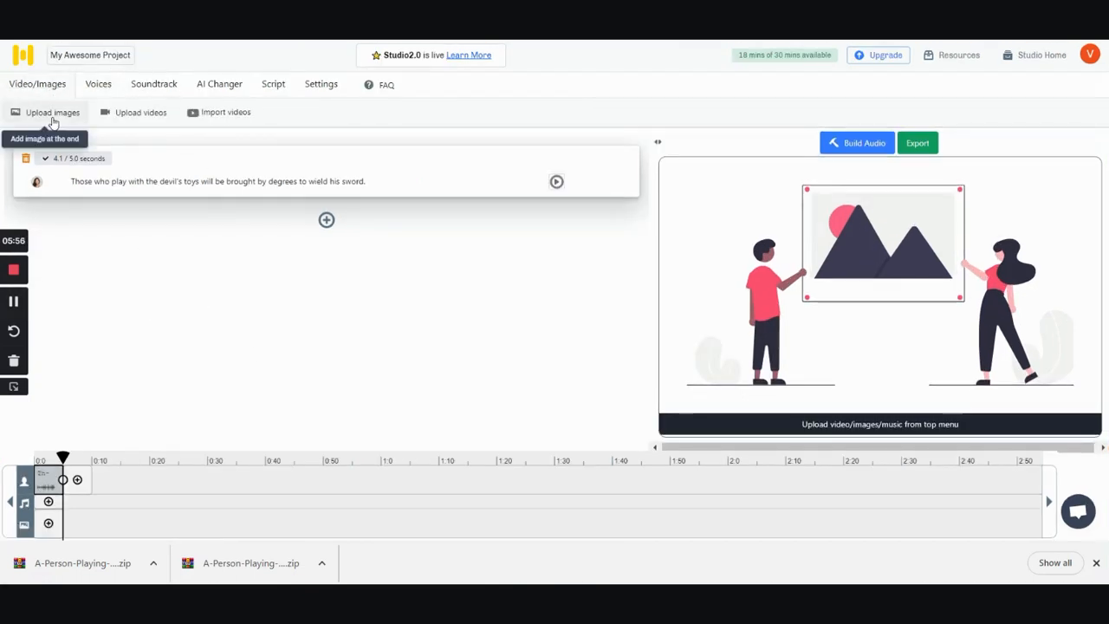
left_click(52, 113)
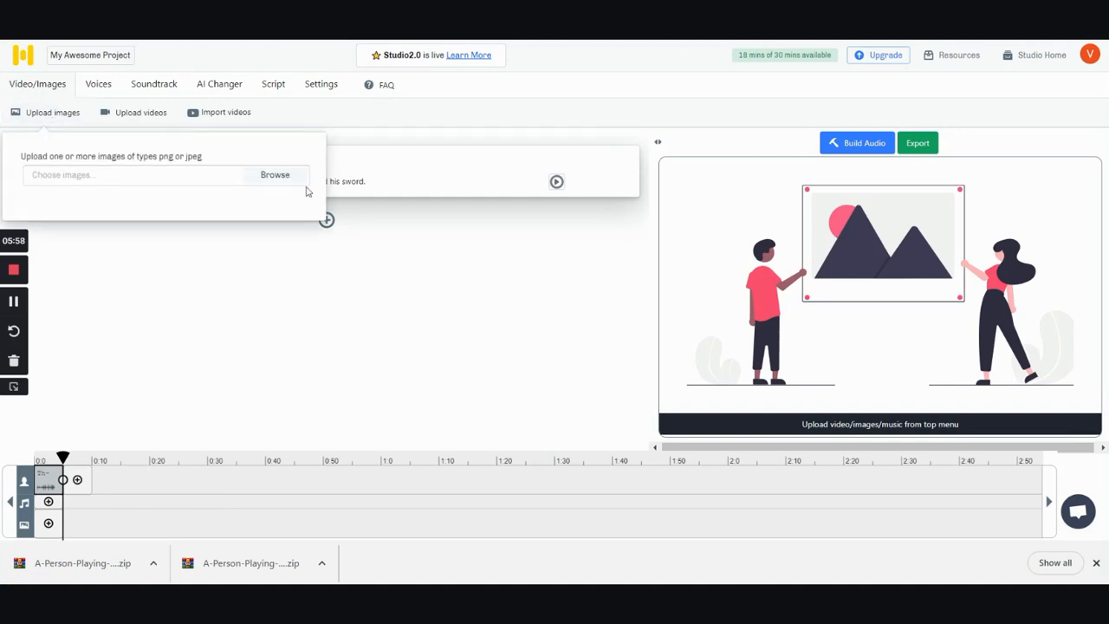
left_click(283, 177)
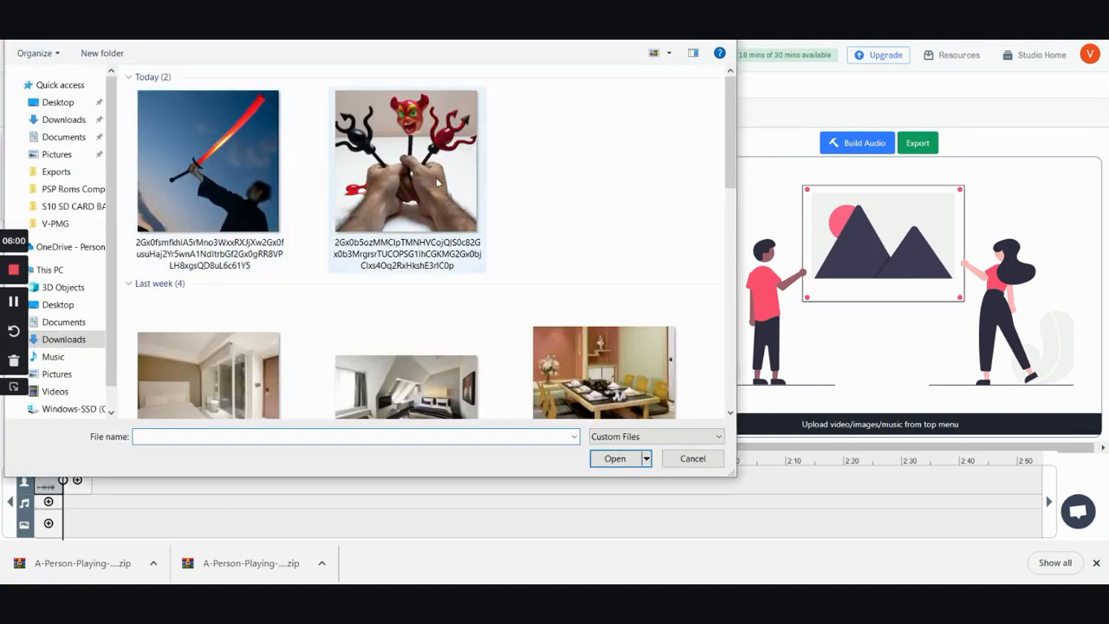
left_click_drag(433, 197, 269, 190)
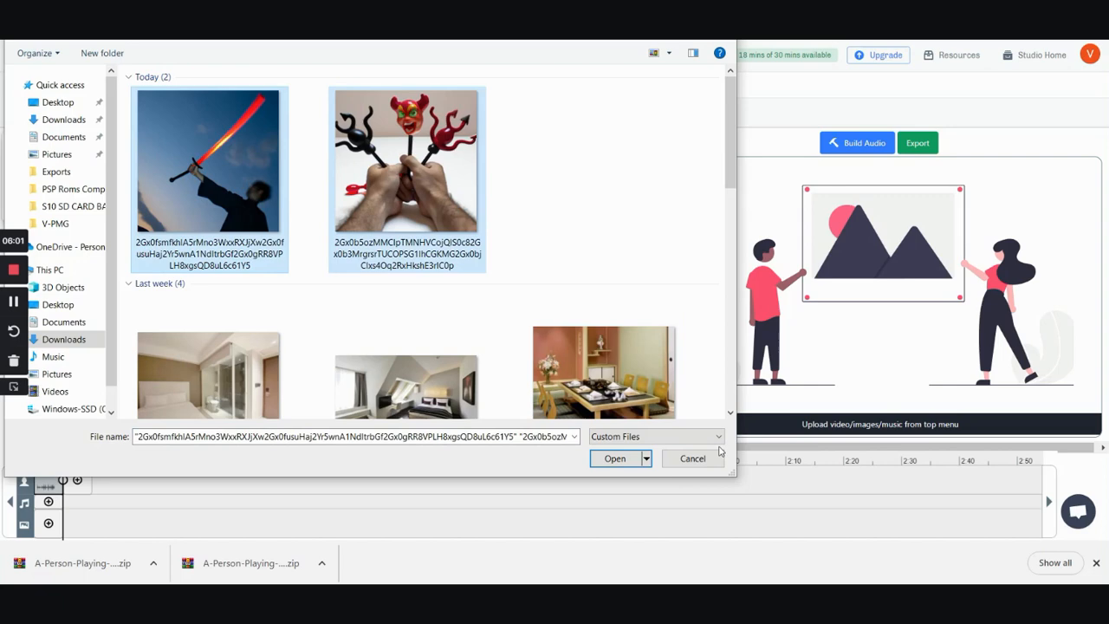
left_click(614, 458)
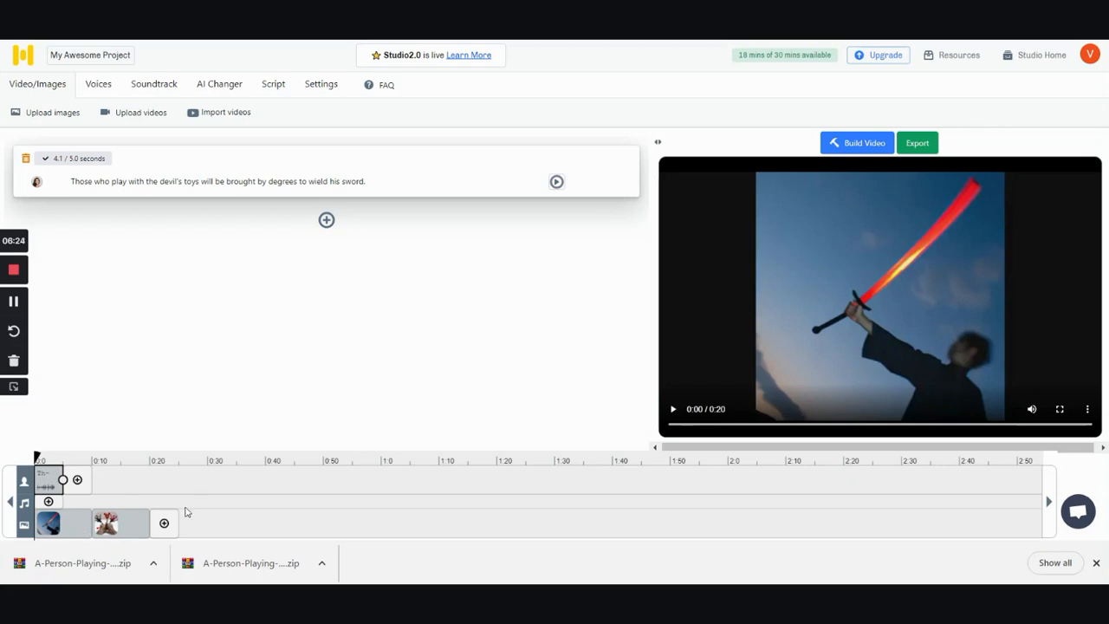
Shorten the devil's toys image clip on the timeline to about 4 seconds
left_click(111, 525)
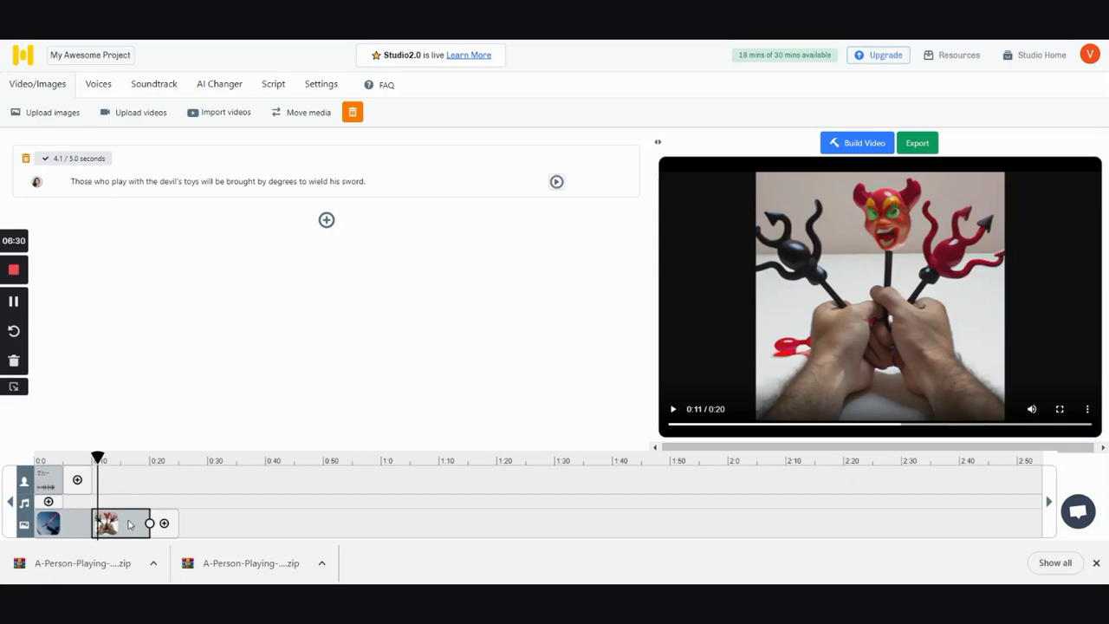
left_click_drag(144, 523, 125, 523)
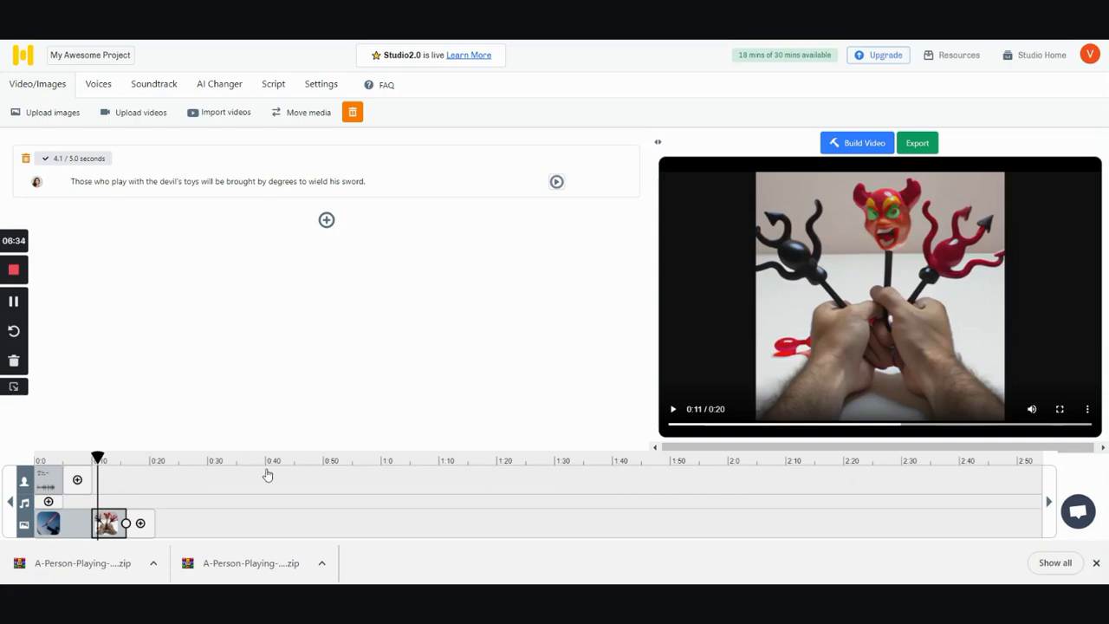
scroll(269, 472, "down", 1)
scroll(270, 474, "up", 1)
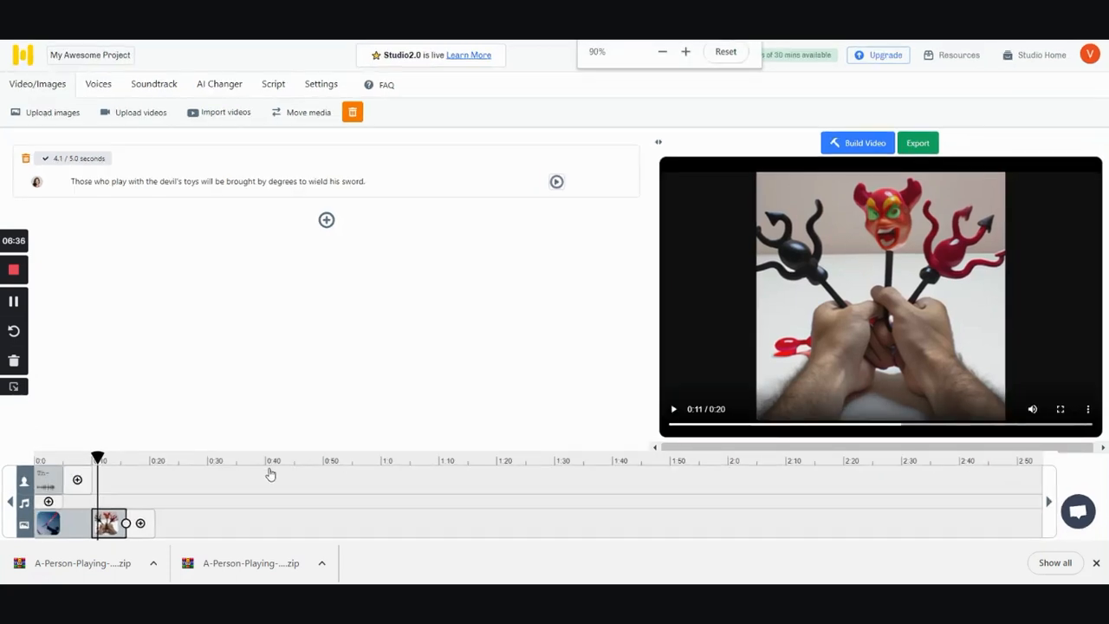
scroll(271, 474, "up", 1)
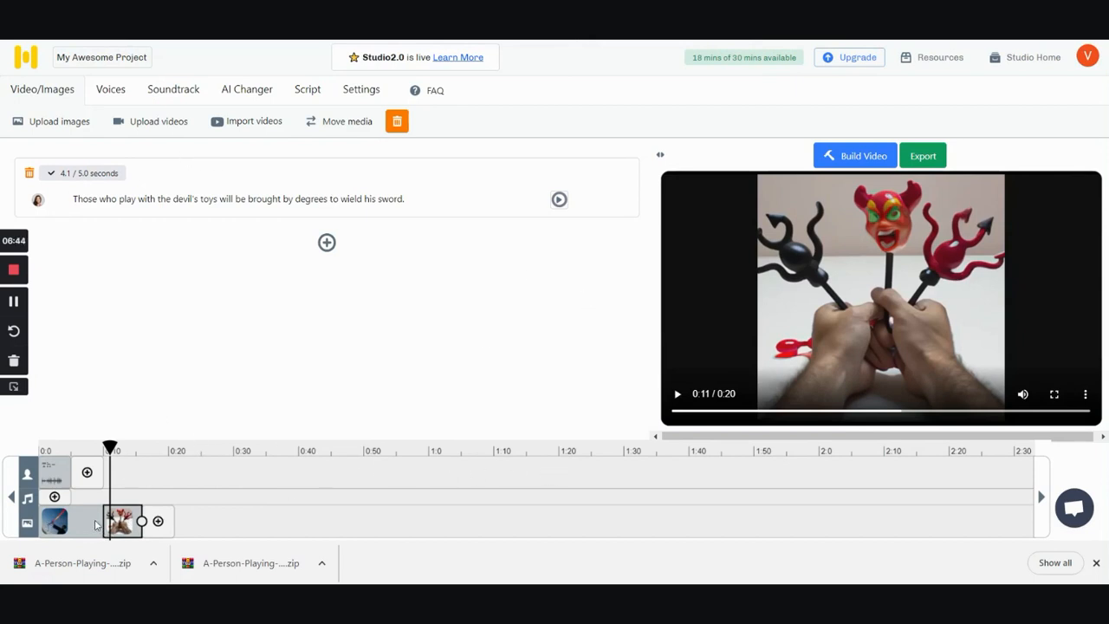
left_click_drag(142, 521, 131, 520)
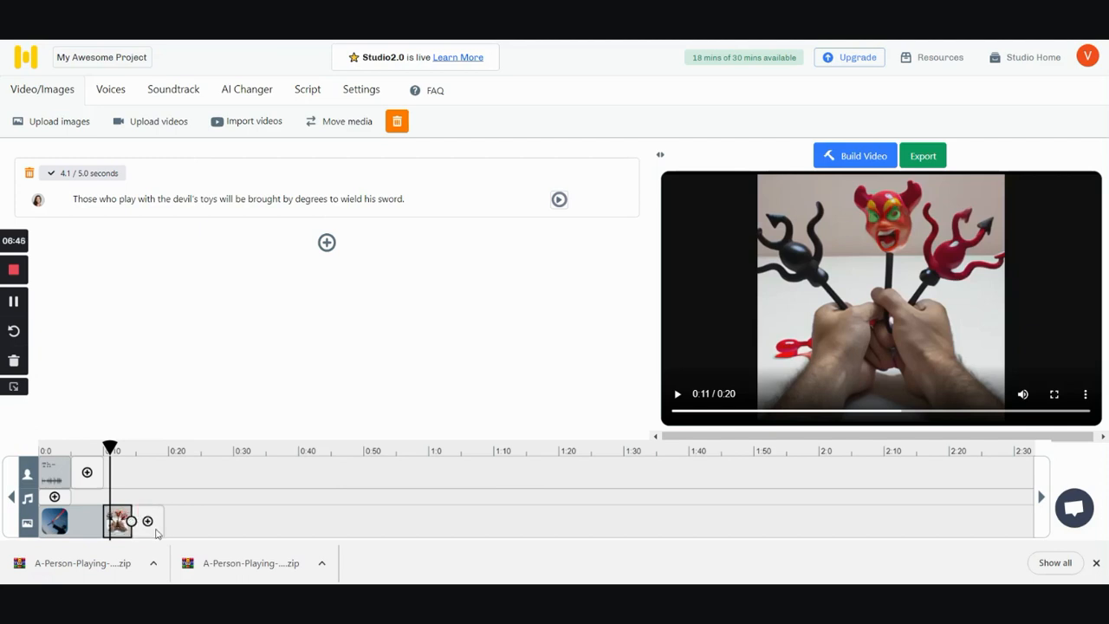
left_click(14, 301)
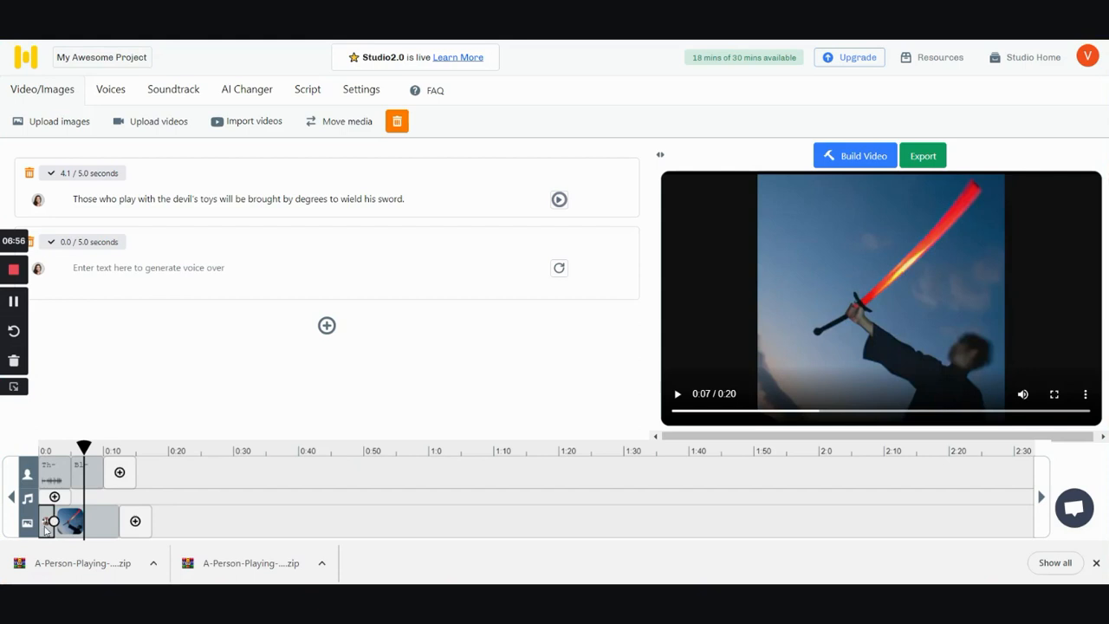
Return the playhead to the start of the timeline and play the video preview to check the image timing
left_click(65, 459)
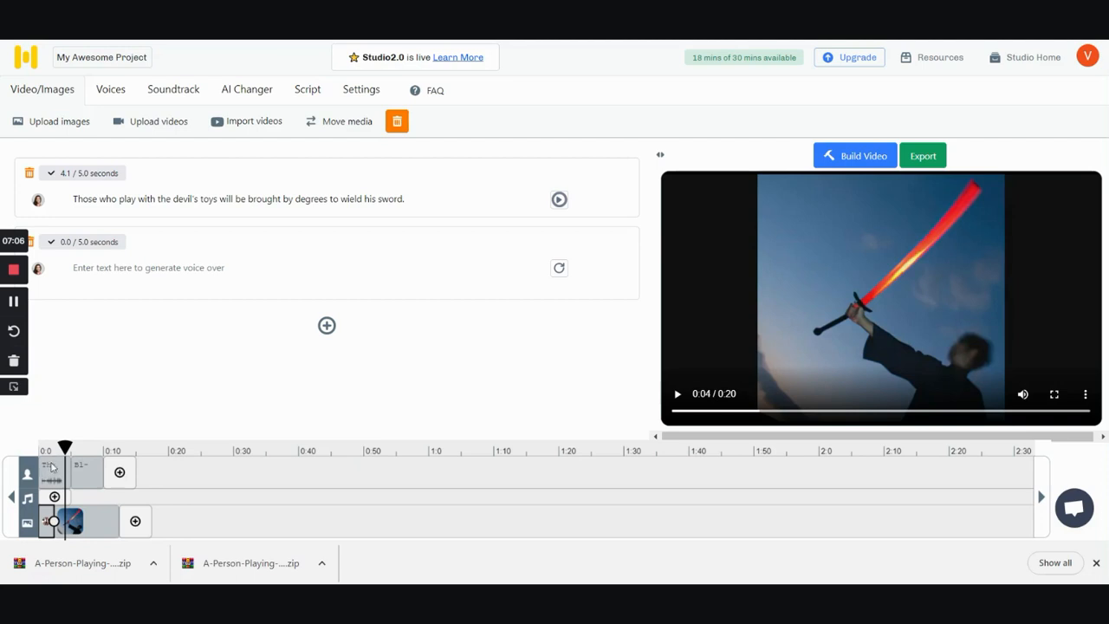
left_click(44, 451)
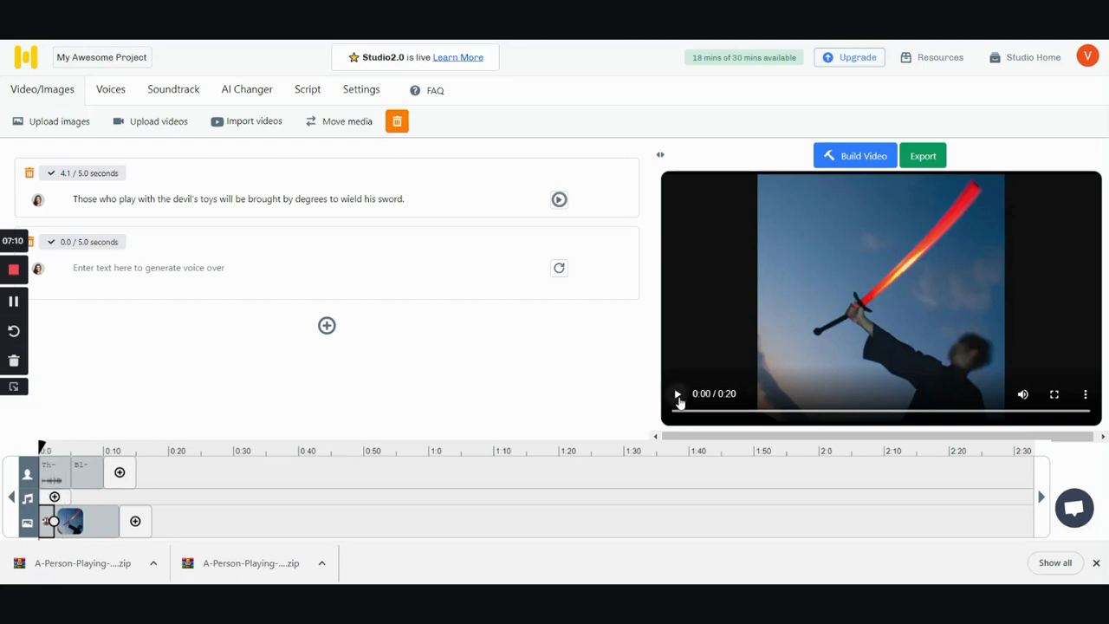
left_click(679, 396)
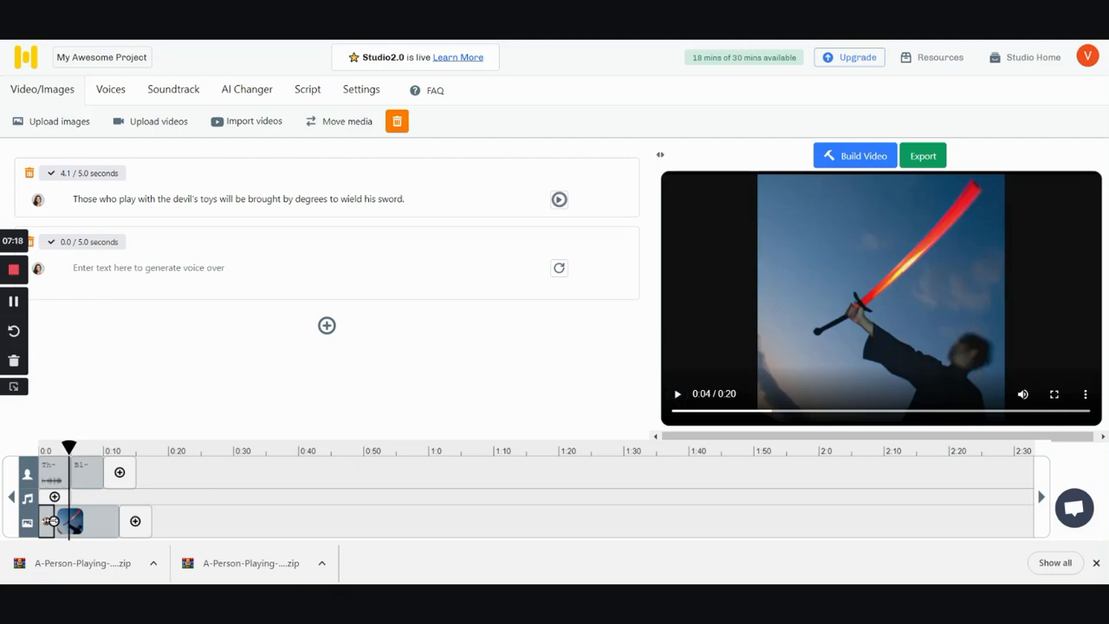
Lengthen the devil's toys clip to about 3 seconds and replay the first seconds of the preview from the start
left_click_drag(54, 522, 59, 522)
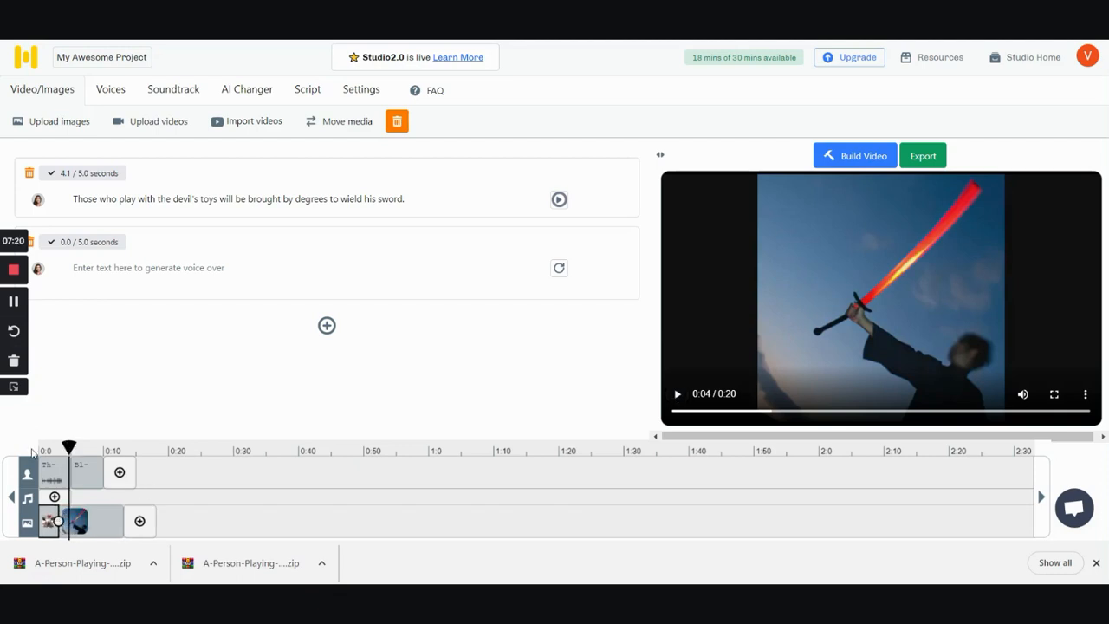
left_click_drag(770, 410, 675, 411)
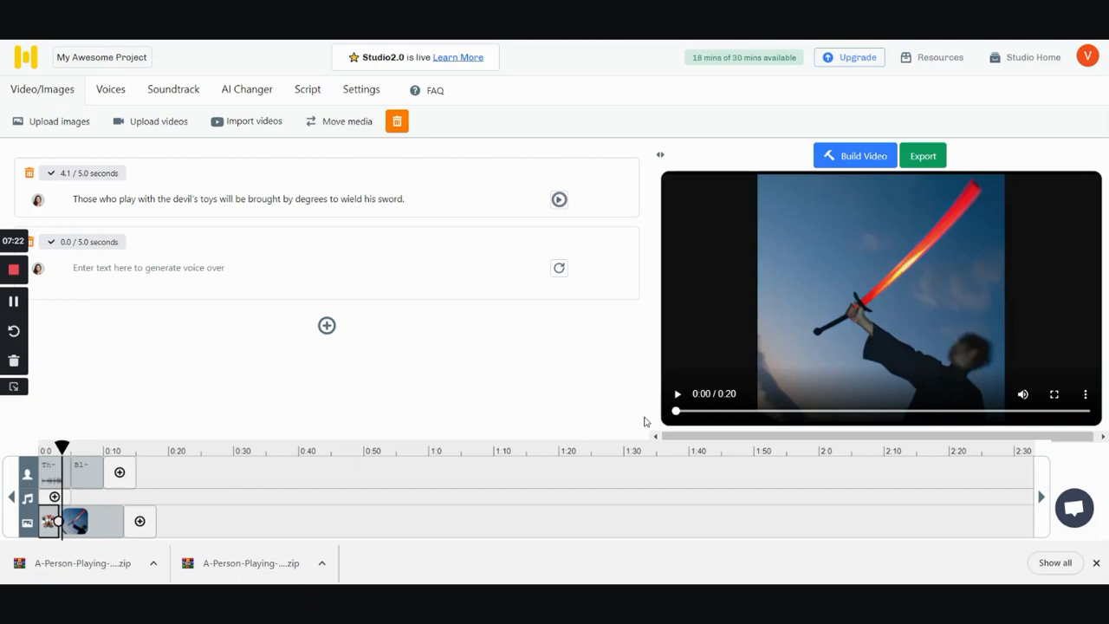
left_click(677, 395)
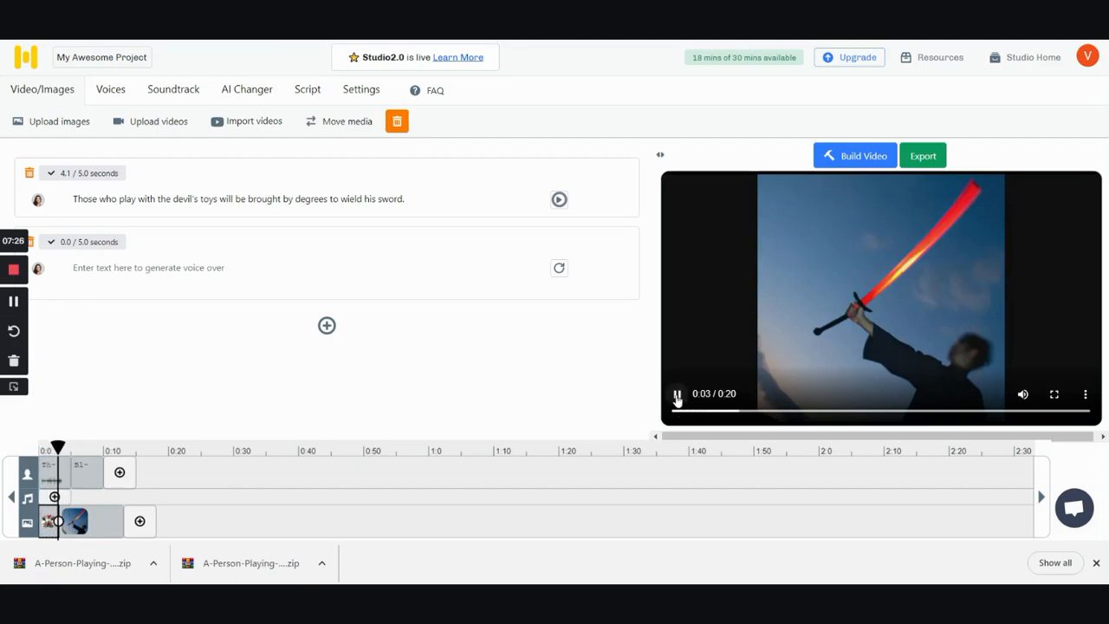
left_click(677, 396)
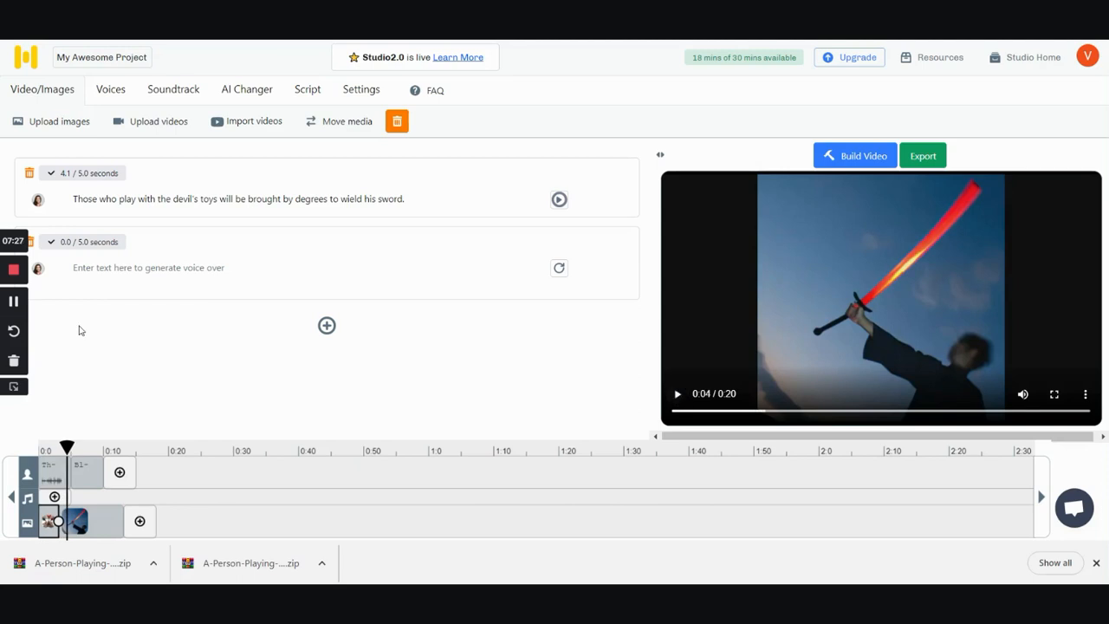
left_click(14, 303)
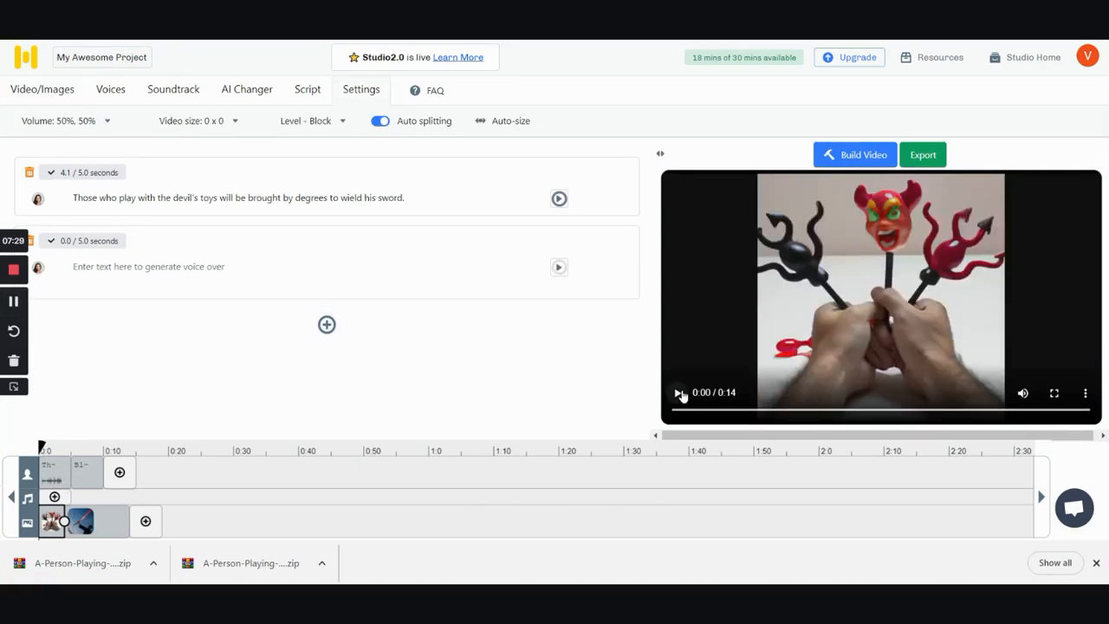
Watch the rebuilt video in full screen from the start and pause it after the devil's sword image appears
left_click(1054, 393)
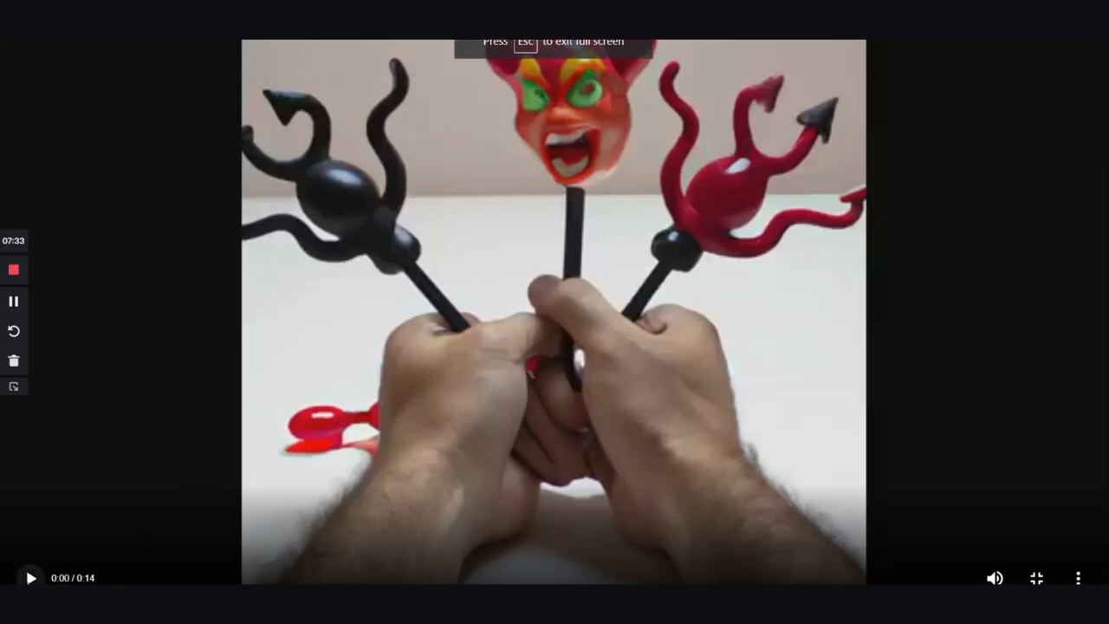
left_click(30, 578)
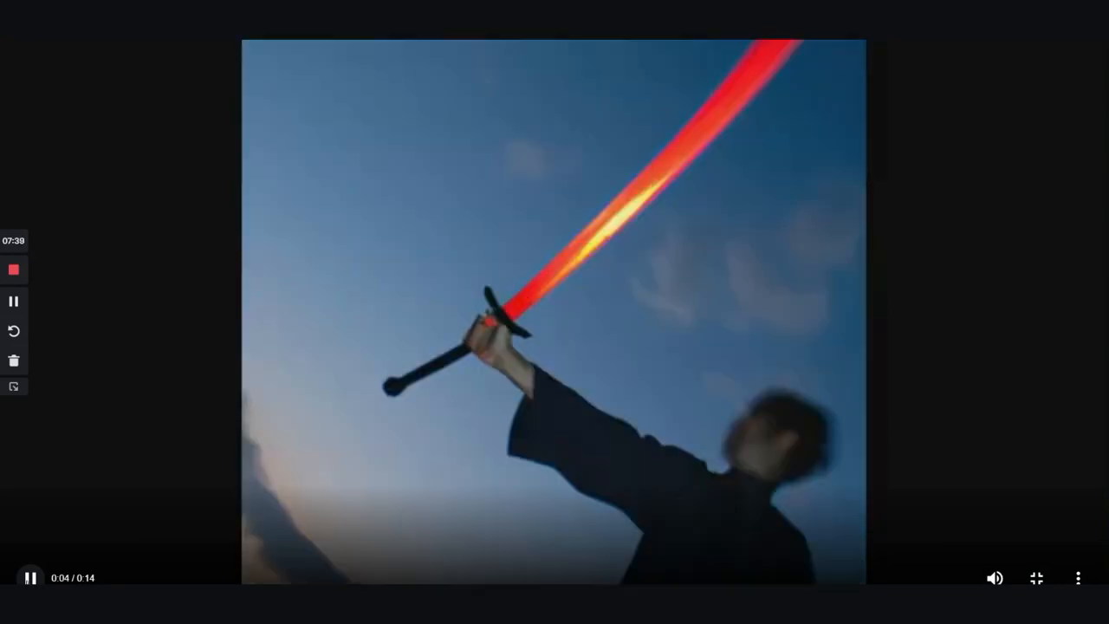
left_click(30, 578)
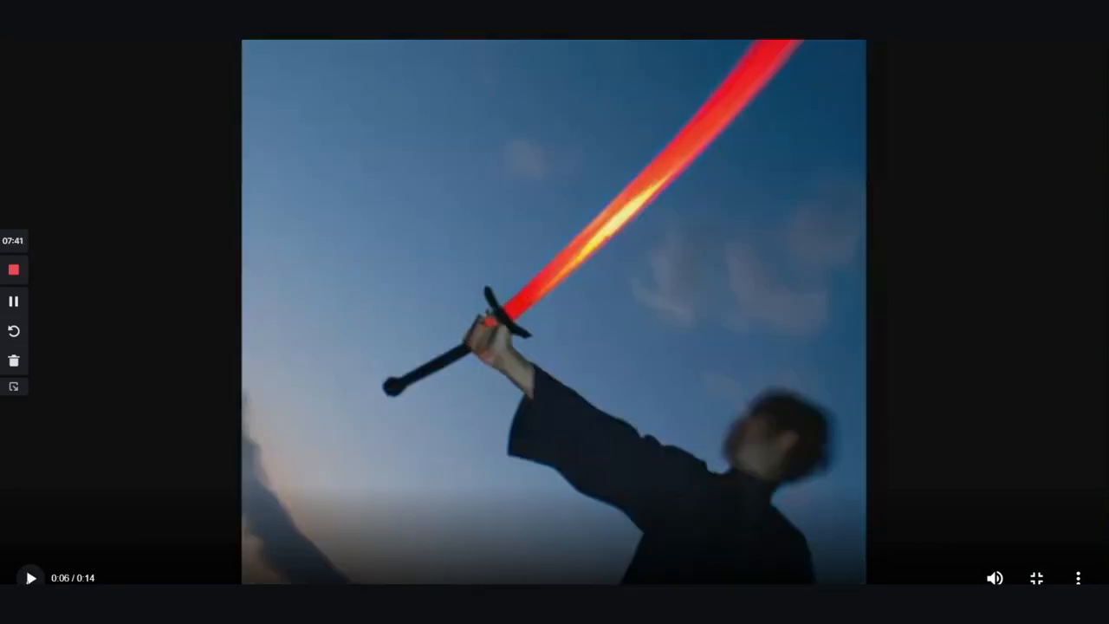